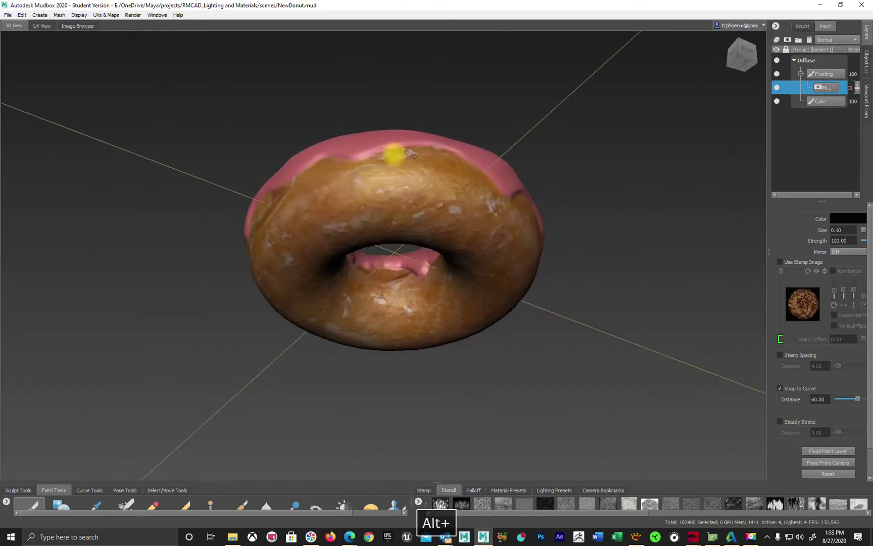
Examine the painted donut up close and from several sides, including its underside and the frosting edge
{"action": "left_click_drag", "start_coordinate": [429, 236], "coordinate": [550, 236], "text": "alt"}
{"action": "right_click_drag", "start_coordinate": [550, 236], "coordinate": [357, 117], "text": "alt"}
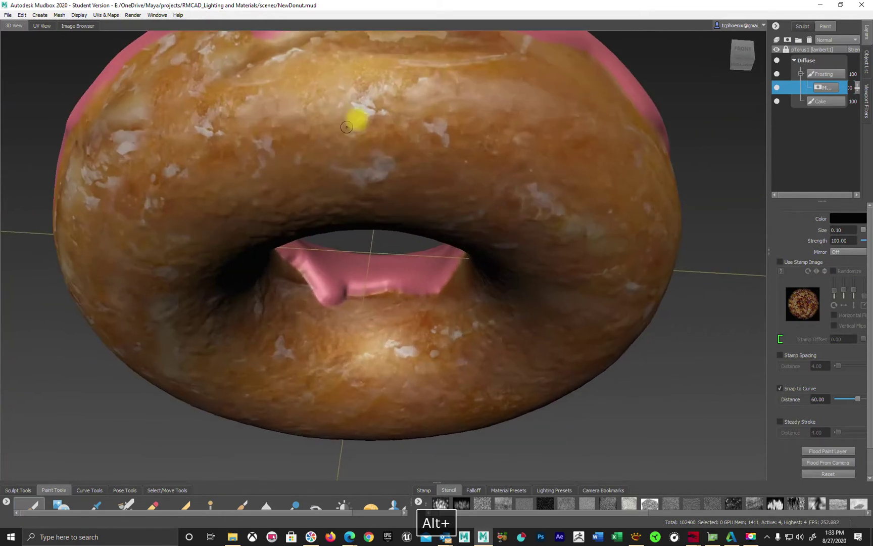
{"action": "left_click_drag", "start_coordinate": [357, 117], "coordinate": [536, 180], "text": "alt"}
{"action": "left_click_drag", "start_coordinate": [614, 175], "coordinate": [536, 201], "text": "alt"}
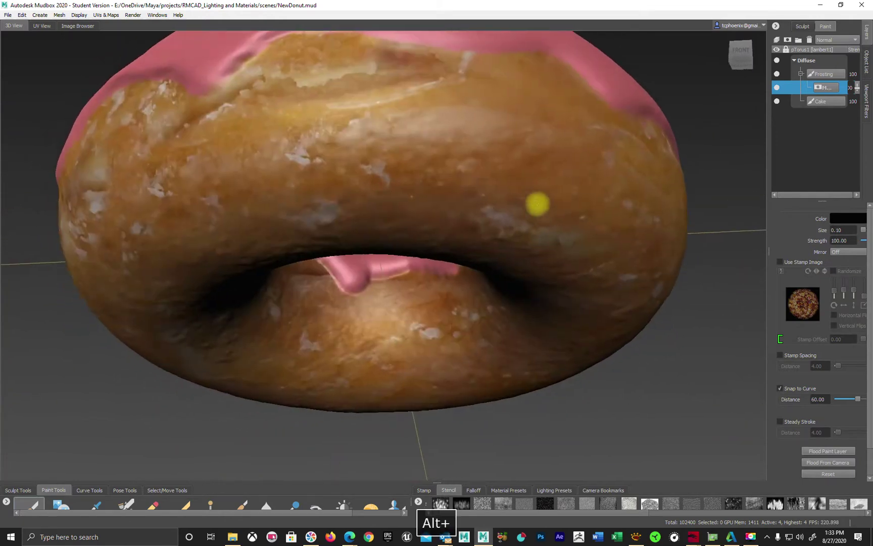
{"action": "right_click_drag", "start_coordinate": [536, 201], "coordinate": [341, 209], "text": "alt"}
{"action": "left_click_drag", "start_coordinate": [341, 209], "coordinate": [376, 273], "text": "alt"}
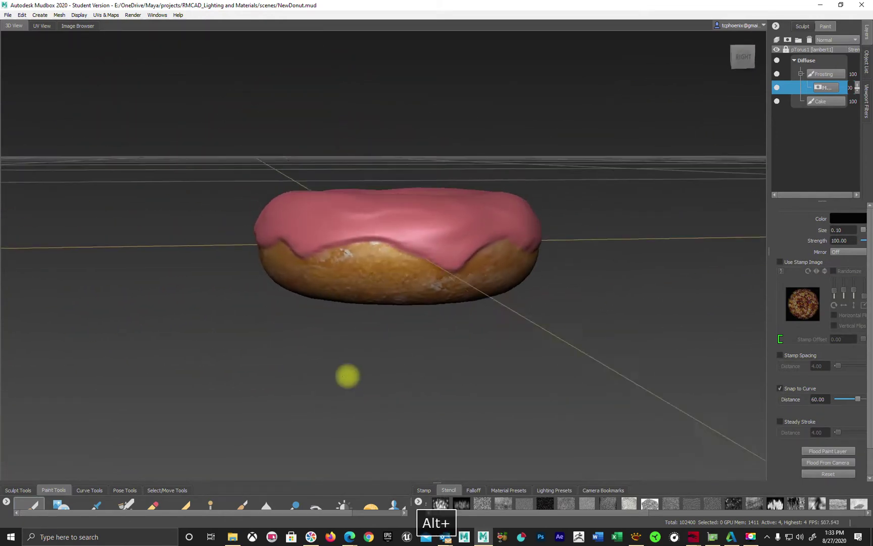
{"action": "left_click_drag", "start_coordinate": [348, 372], "coordinate": [445, 364], "text": "alt"}
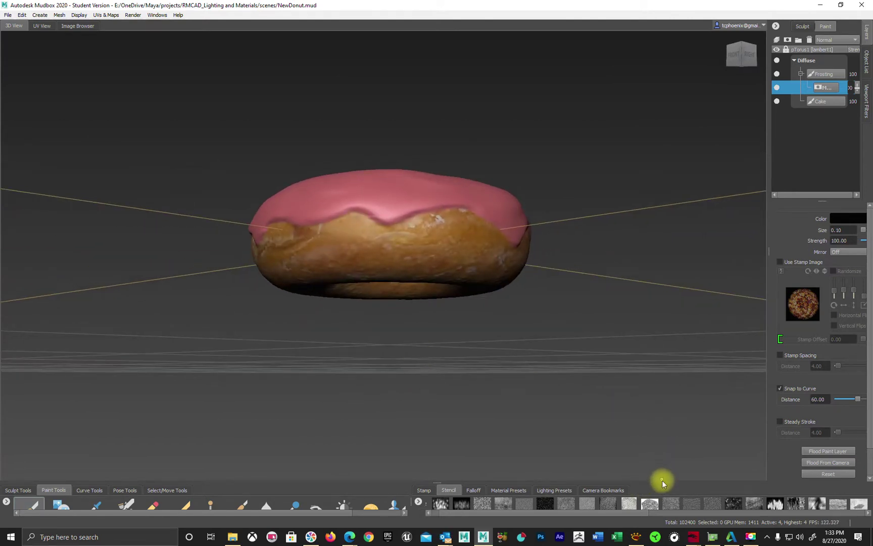
Enlarge the preset tray and try the first three lighting presets on the donut
{"action": "mouse_move", "coordinate": [662, 483]}
{"action": "left_mouse_down"}
{"action": "mouse_move", "coordinate": [664, 435]}
{"action": "mouse_move", "coordinate": [665, 444]}
{"action": "left_mouse_up"}
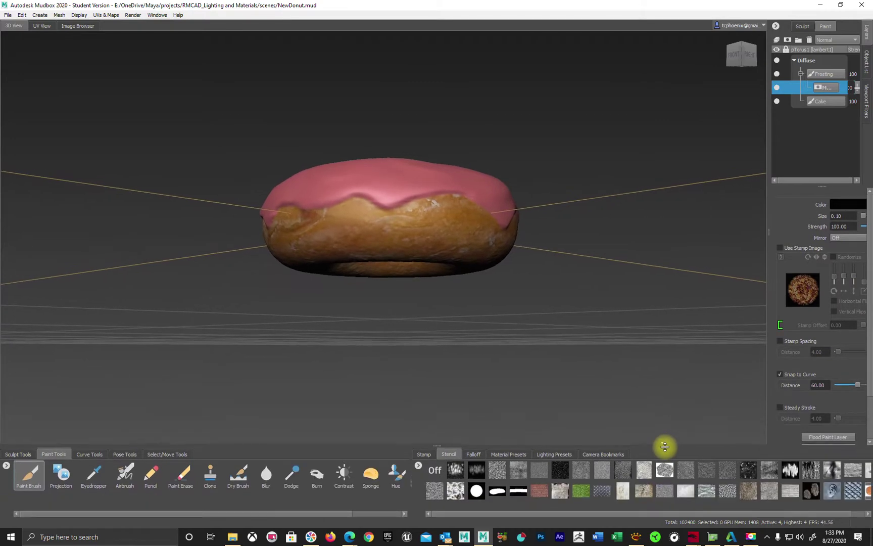
{"action": "left_click", "coordinate": [543, 453]}
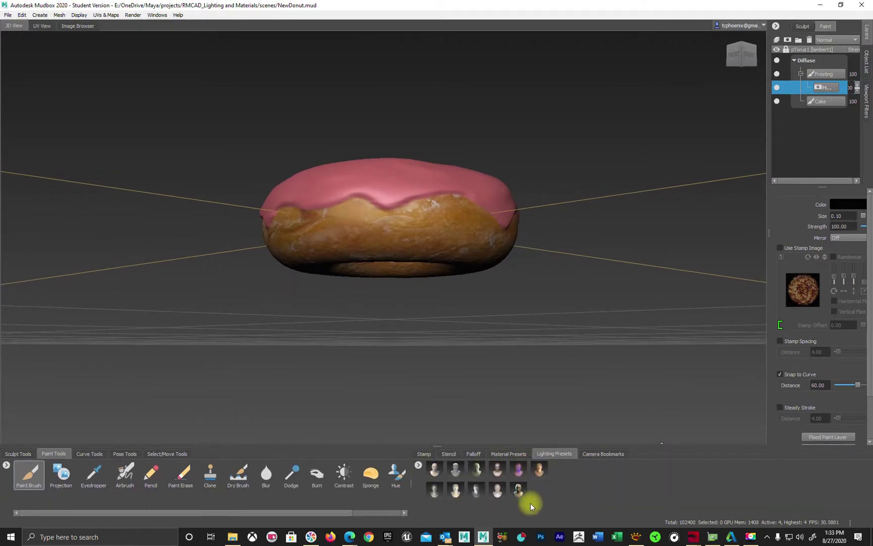
{"action": "left_click", "coordinate": [440, 472]}
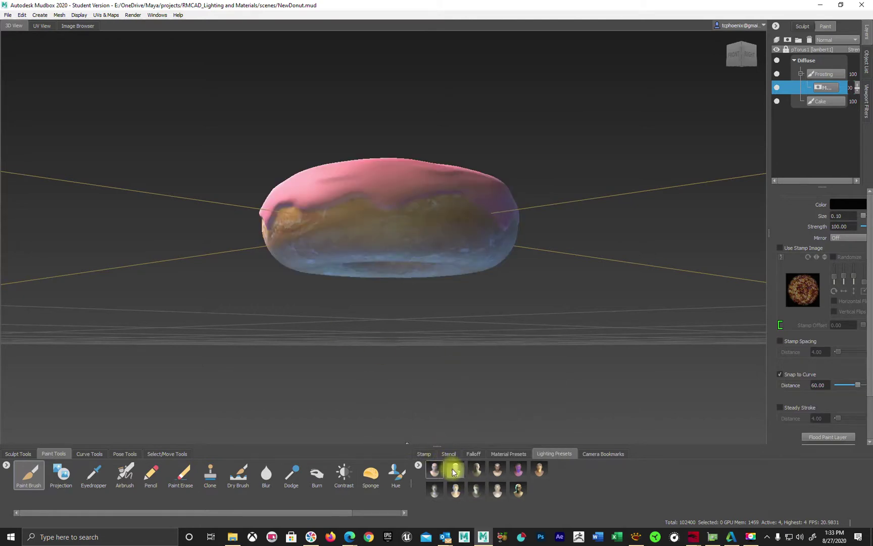
{"action": "left_click", "coordinate": [454, 471]}
{"action": "left_click", "coordinate": [482, 470]}
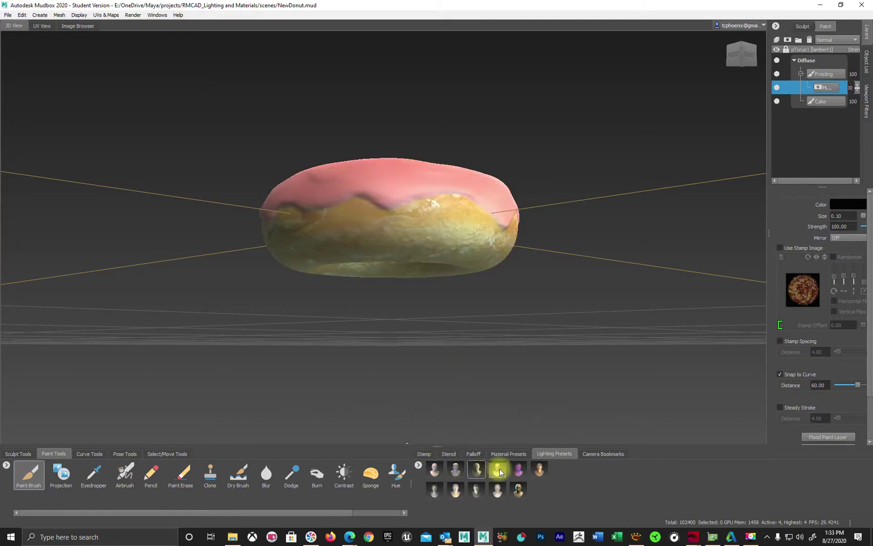
{"action": "mouse_move", "coordinate": [419, 353]}
{"action": "left_mouse_down", "text": "alt"}
{"action": "mouse_move", "coordinate": [587, 293]}
{"action": "mouse_move", "coordinate": [432, 366]}
{"action": "mouse_move", "coordinate": [405, 359]}
{"action": "left_mouse_up", "text": "alt"}
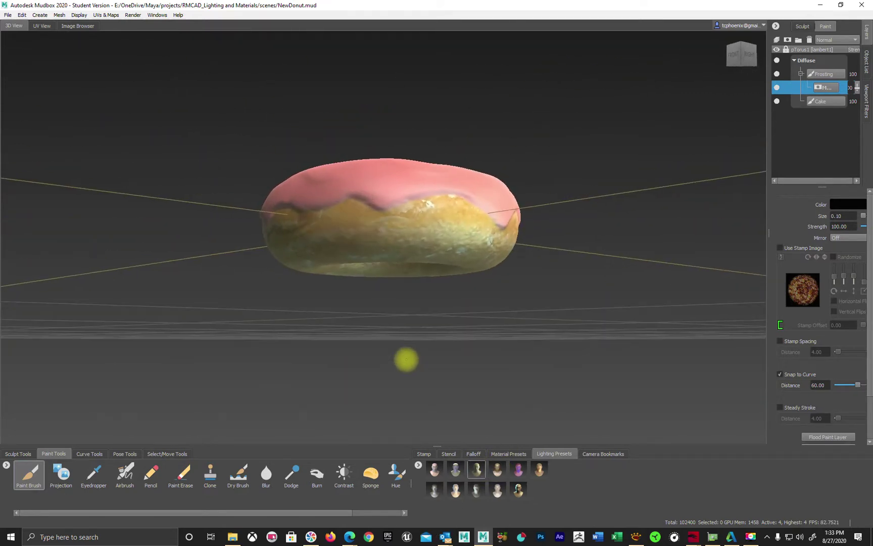
Try the remaining lighting presets of the first row on the donut, ending with the warm orange one
{"action": "left_click", "coordinate": [497, 471]}
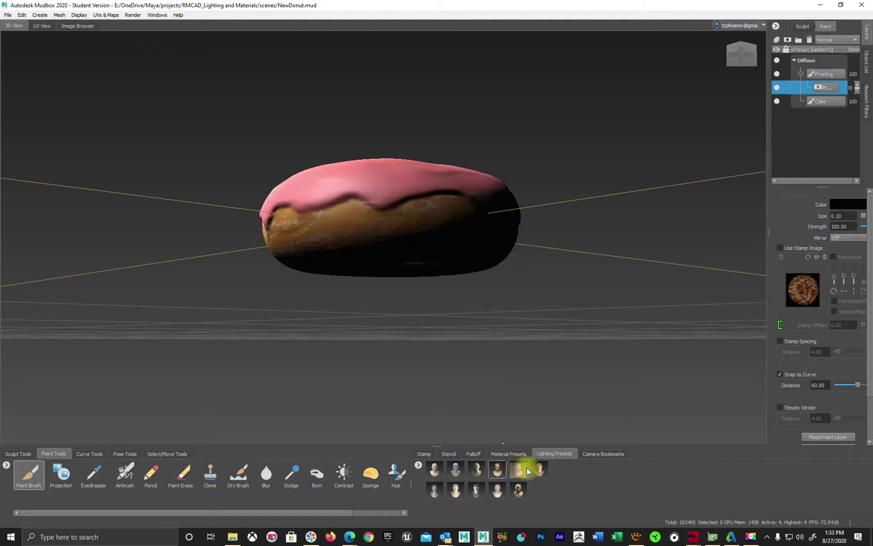
{"action": "left_click", "coordinate": [527, 471]}
{"action": "left_click", "coordinate": [538, 470]}
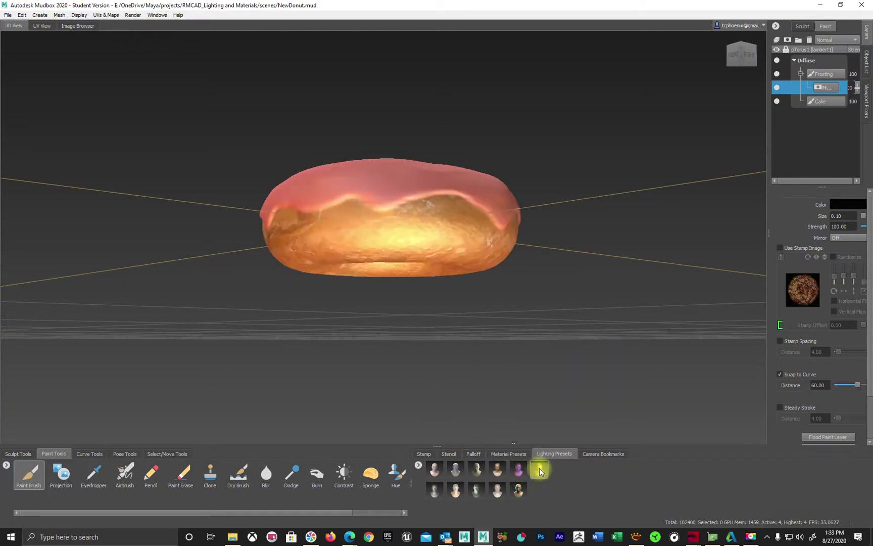
{"action": "mouse_move", "coordinate": [467, 311]}
{"action": "left_mouse_down", "text": "alt"}
{"action": "mouse_move", "coordinate": [390, 398]}
{"action": "mouse_move", "coordinate": [339, 307]}
{"action": "left_mouse_up", "text": "alt"}
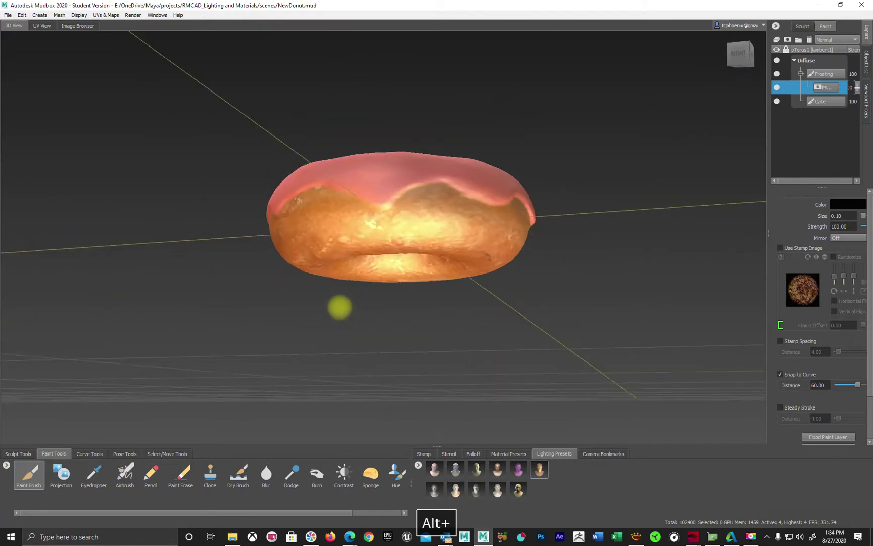
Compare the second-row lighting presets on the donut, up to the dark one with green and blue light
{"action": "left_click", "coordinate": [458, 489]}
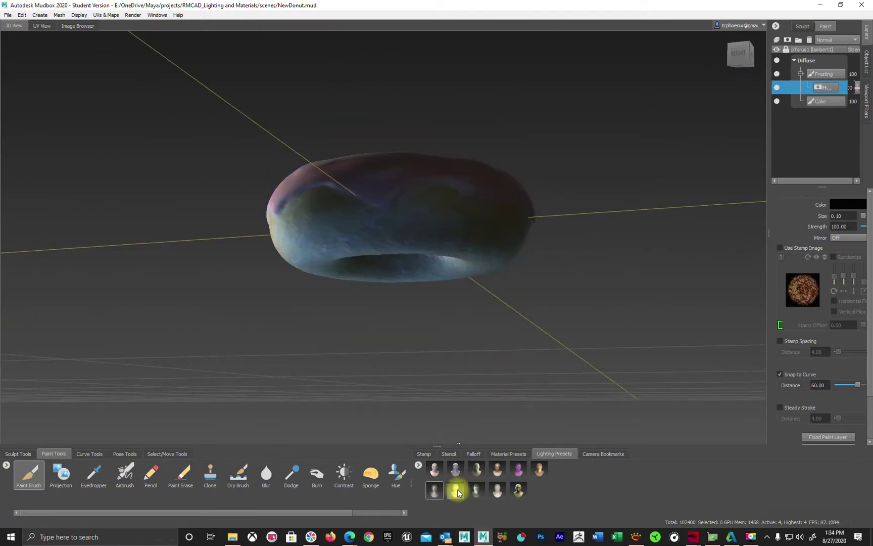
{"action": "mouse_move", "coordinate": [477, 491]}
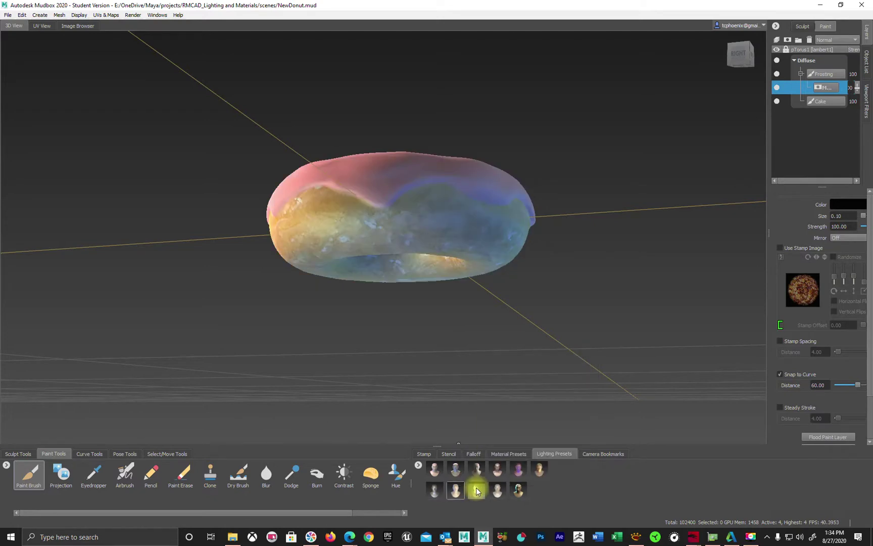
{"action": "left_click", "coordinate": [479, 491]}
{"action": "left_click", "coordinate": [498, 490]}
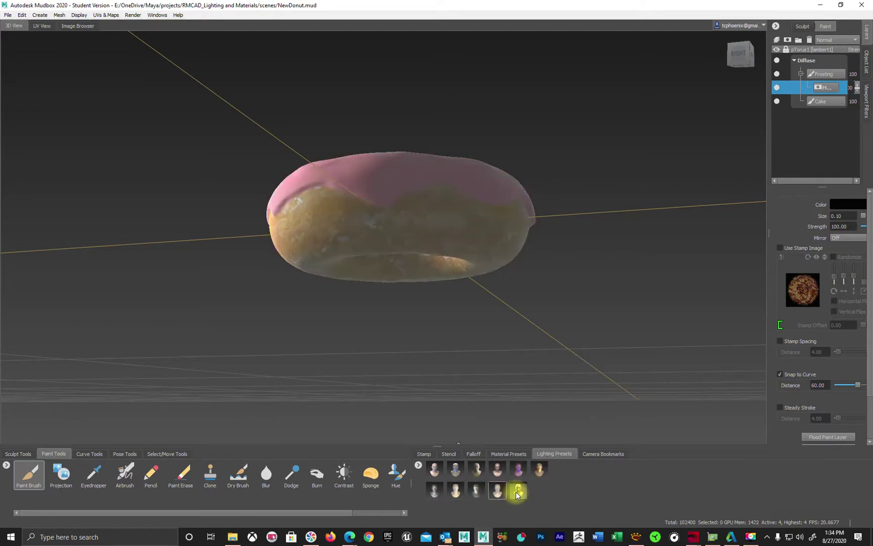
{"action": "left_click", "coordinate": [517, 490]}
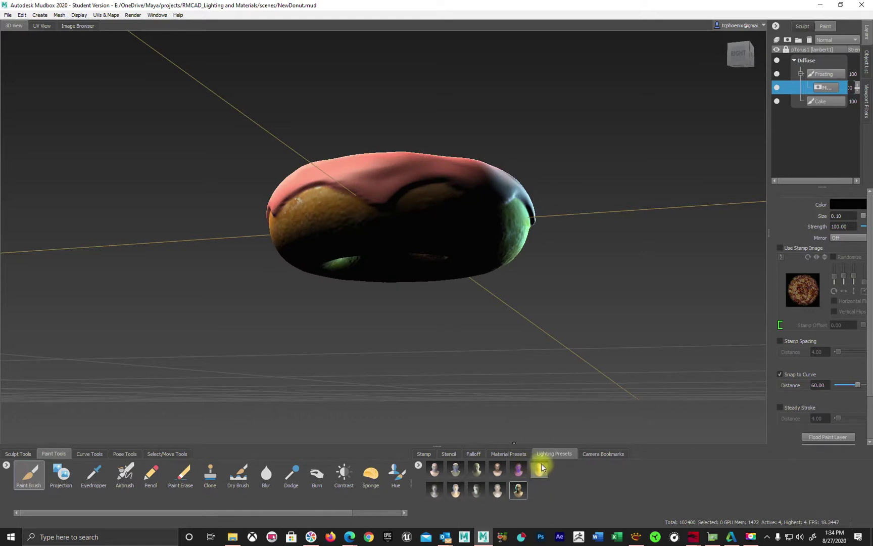
Light the donut with the warm orange lighting preset and check it from above and from the side
{"action": "left_click", "coordinate": [540, 467]}
{"action": "left_click_drag", "start_coordinate": [428, 343], "coordinate": [471, 409], "text": "alt"}
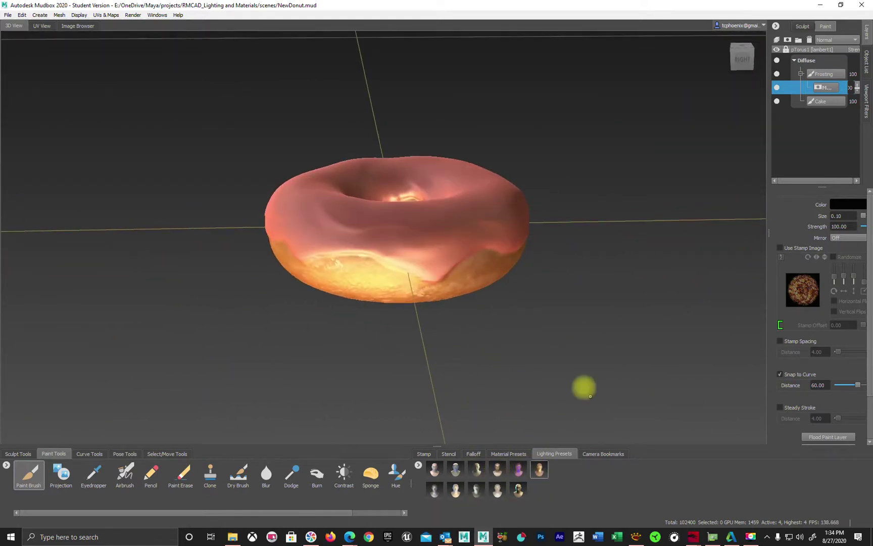
{"action": "left_click_drag", "start_coordinate": [580, 386], "coordinate": [544, 400], "text": "alt"}
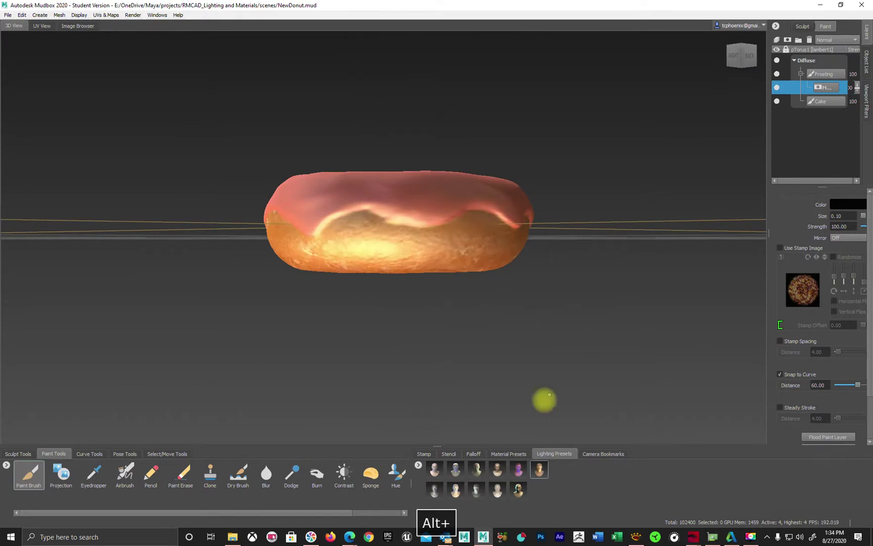
Show the material presets and try the reddish one and several others on the donut, viewing each from different angles
{"action": "left_click", "coordinate": [503, 455]}
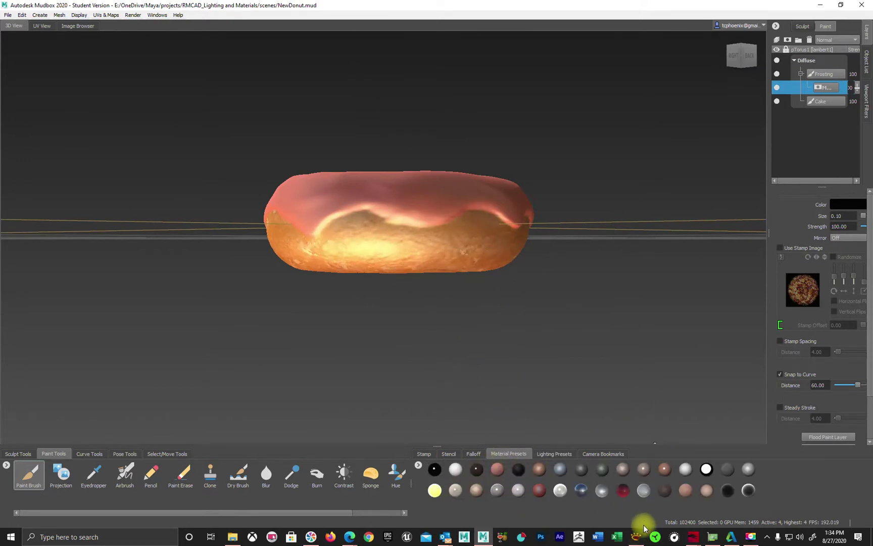
{"action": "left_click", "coordinate": [504, 470]}
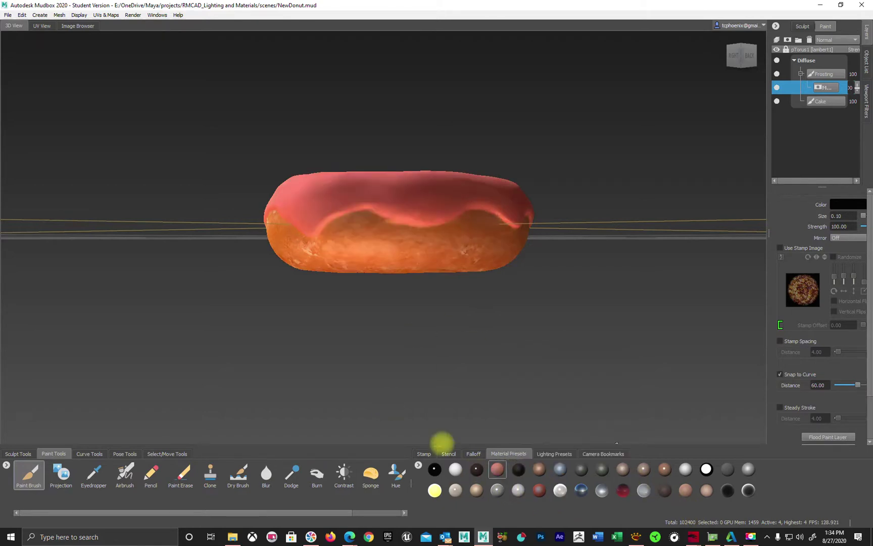
{"action": "left_click_drag", "start_coordinate": [414, 276], "coordinate": [698, 405], "text": "alt"}
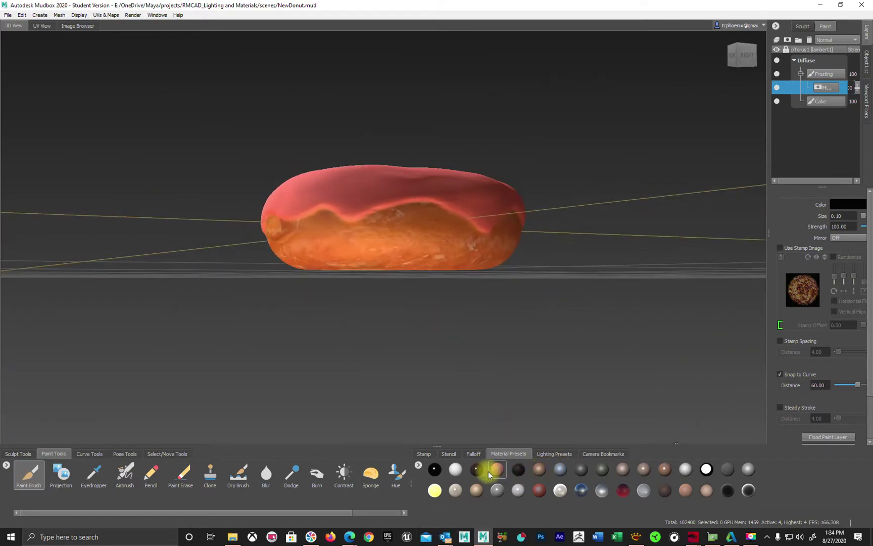
{"action": "left_click", "coordinate": [521, 488]}
{"action": "left_click_drag", "start_coordinate": [587, 298], "coordinate": [388, 290], "text": "alt"}
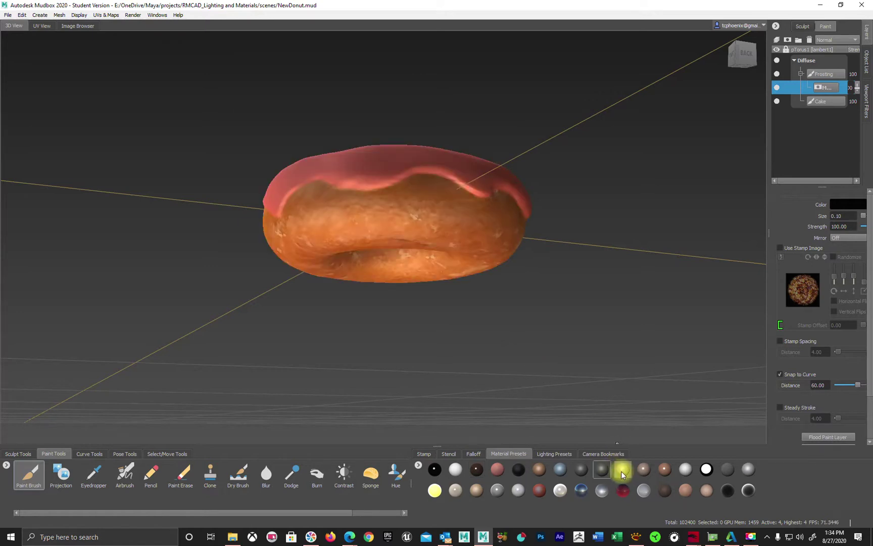
{"action": "left_click_drag", "start_coordinate": [502, 362], "coordinate": [363, 347], "text": "alt"}
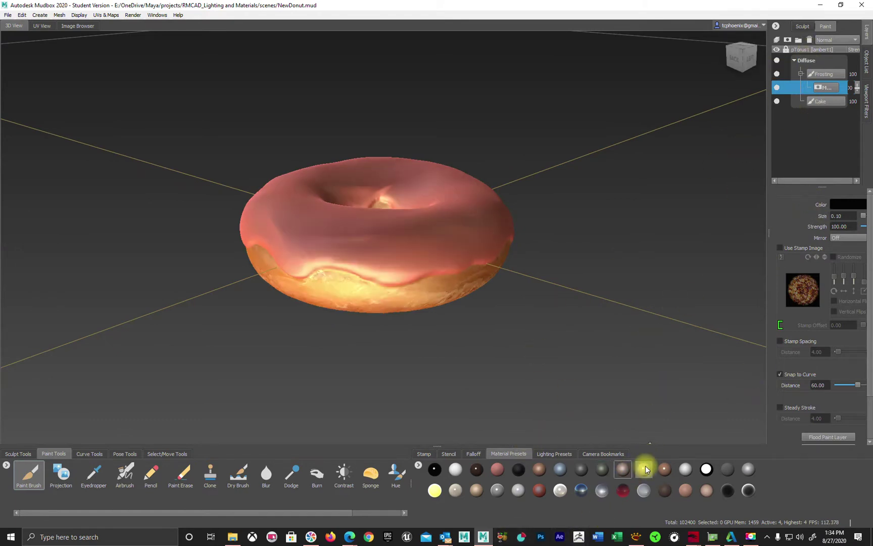
Try the DefaultShiny, flat white, dark matte and bright-rimmed black material presets on the donut
{"action": "left_click", "coordinate": [664, 469]}
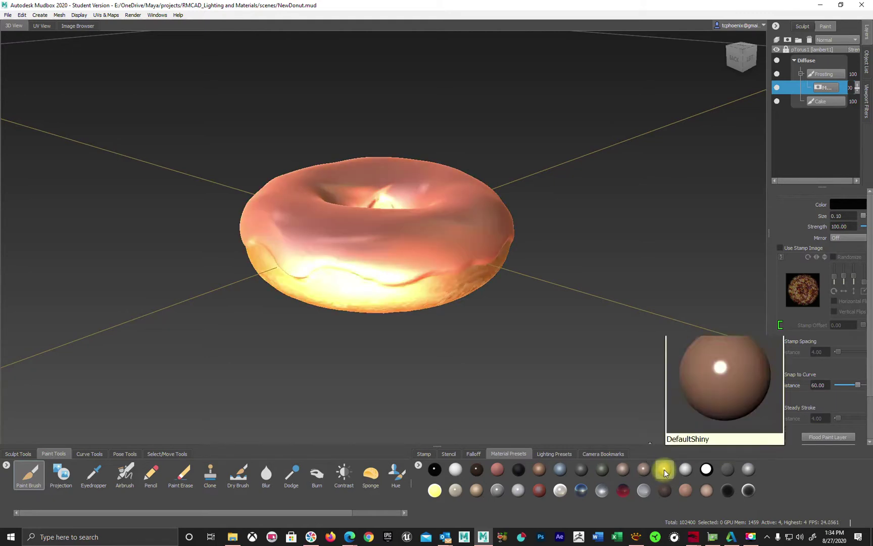
{"action": "left_click", "coordinate": [706, 470]}
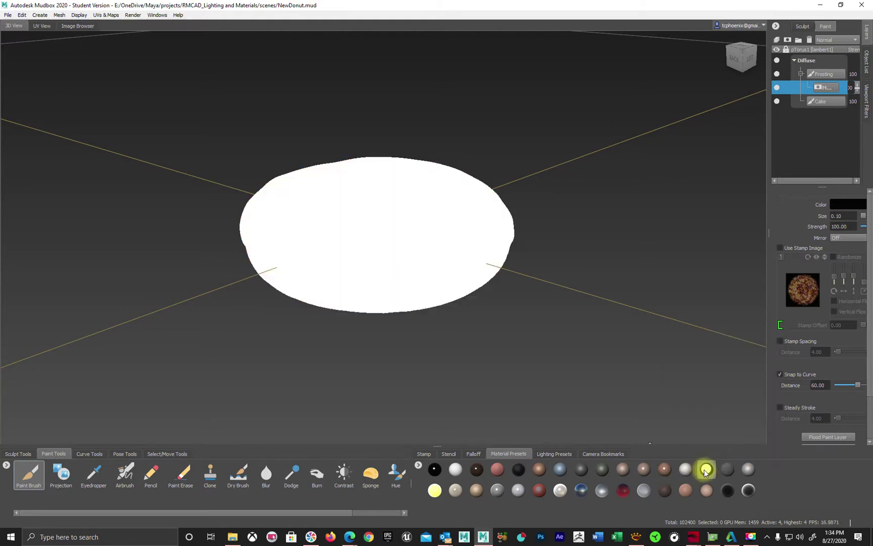
{"action": "left_click", "coordinate": [732, 478]}
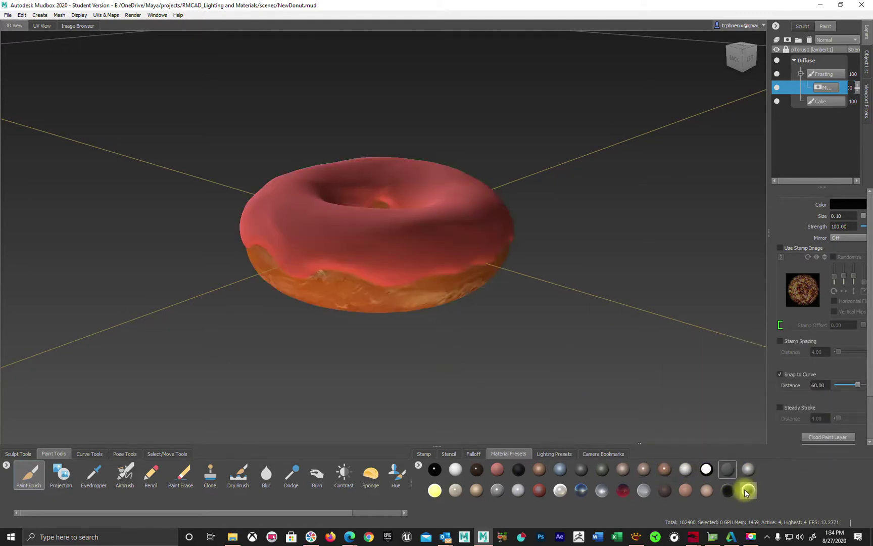
{"action": "left_click", "coordinate": [747, 491]}
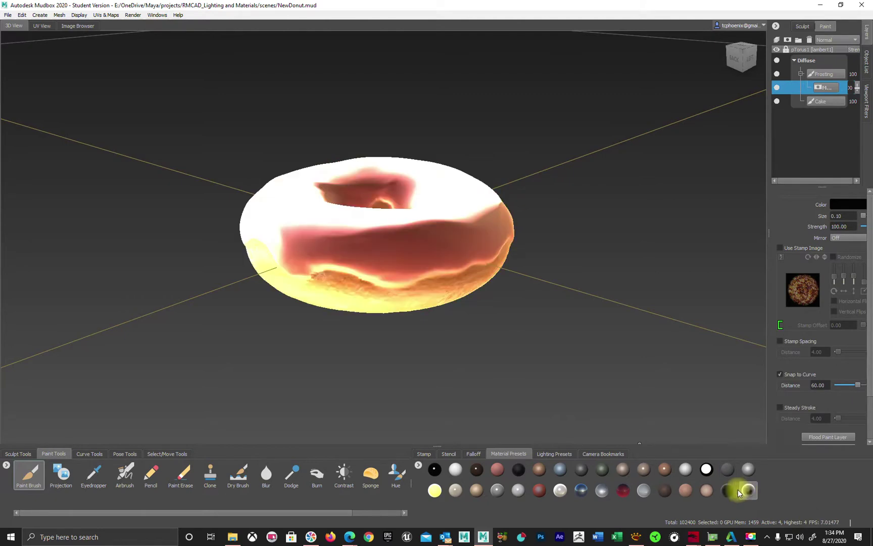
Compare the reflective material presets on the donut, including ReflectiveLight and the blue chrome one, checking the reflections from the side
{"action": "left_click", "coordinate": [651, 491]}
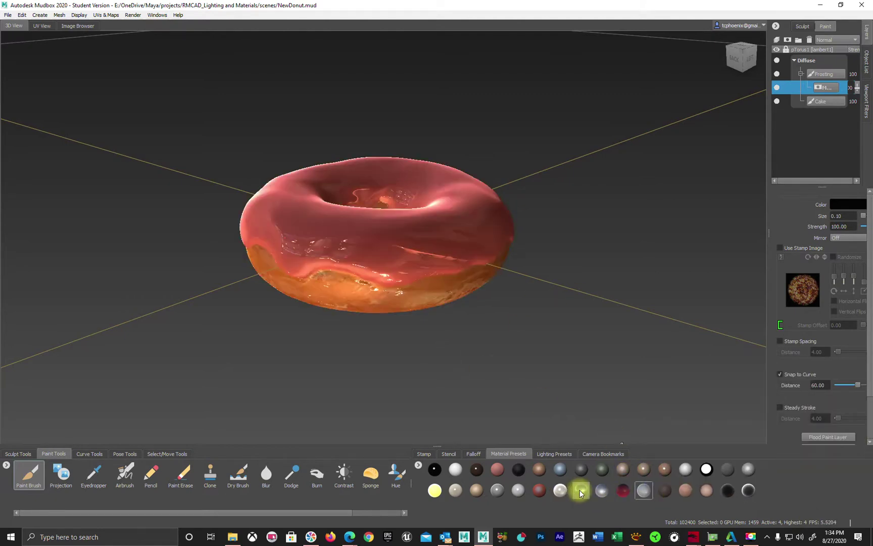
{"action": "left_click_drag", "start_coordinate": [400, 388], "coordinate": [497, 374], "text": "alt"}
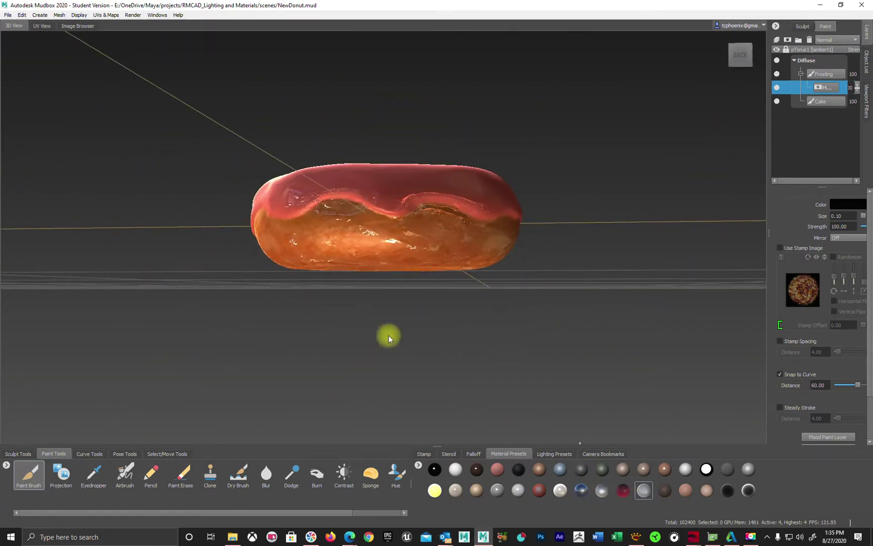
{"action": "left_click", "coordinate": [599, 494]}
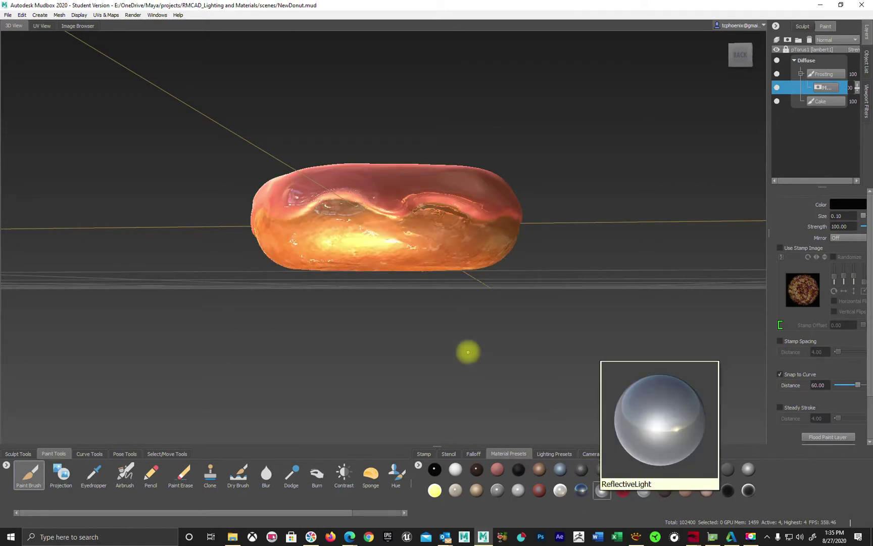
{"action": "left_click_drag", "start_coordinate": [468, 352], "coordinate": [609, 373], "text": "alt"}
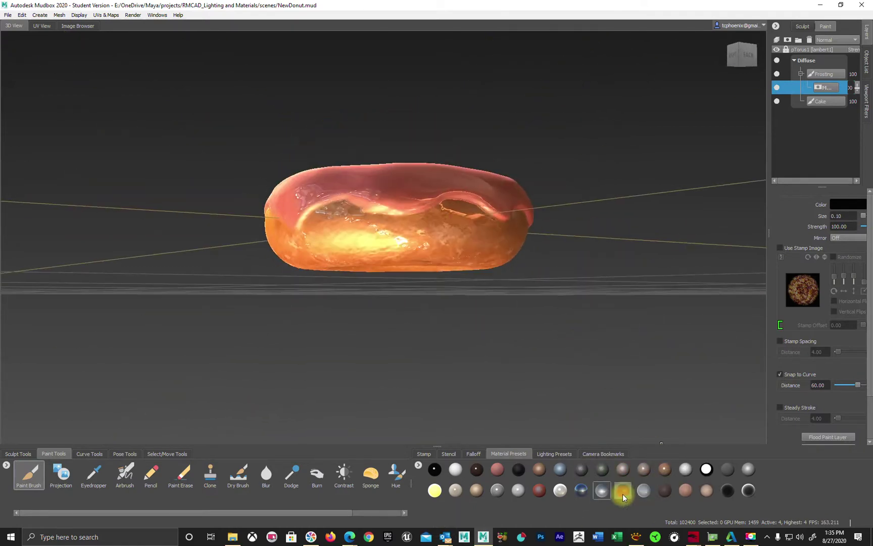
{"action": "left_click", "coordinate": [586, 492]}
{"action": "left_click_drag", "start_coordinate": [487, 393], "coordinate": [478, 328], "text": "alt"}
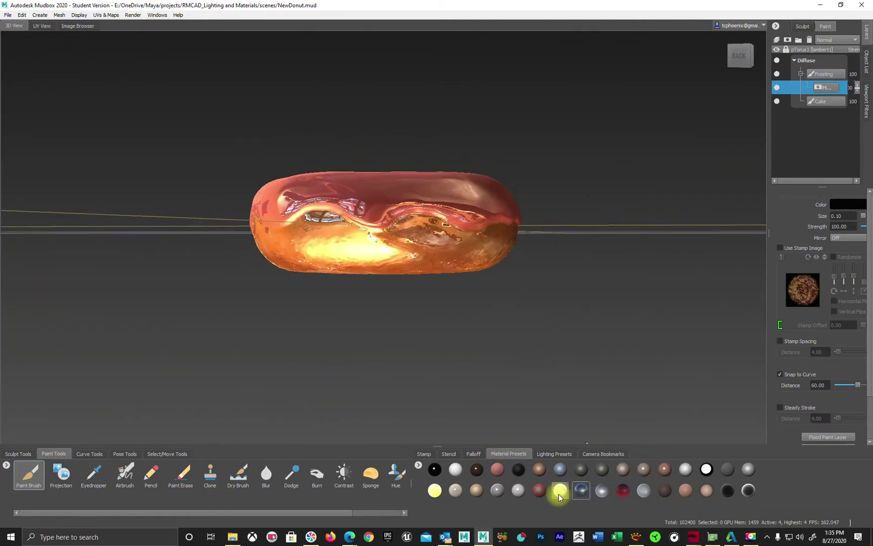
{"action": "left_click", "coordinate": [559, 494]}
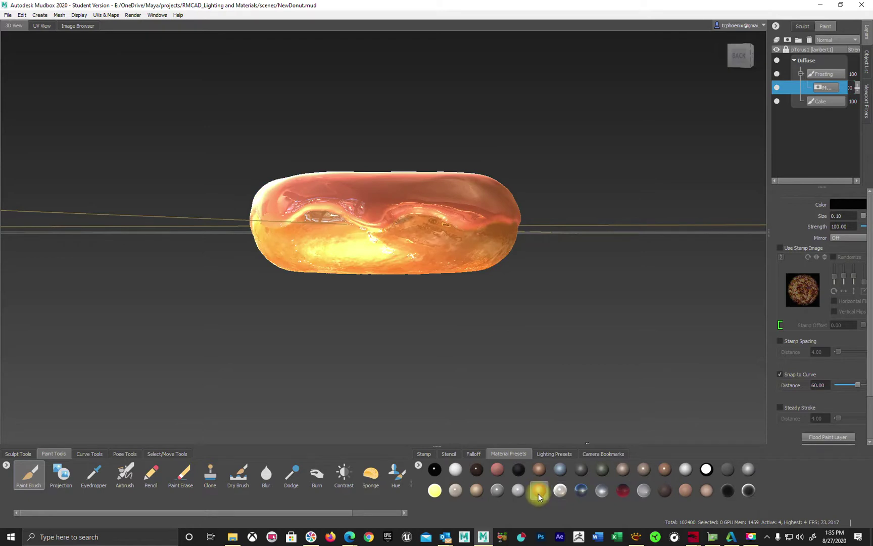
Apply the glossy grey material preset from the second row to the donut and check the highlights underneath
{"action": "left_click_drag", "start_coordinate": [516, 364], "coordinate": [518, 396], "text": "alt"}
{"action": "left_click", "coordinate": [498, 489]}
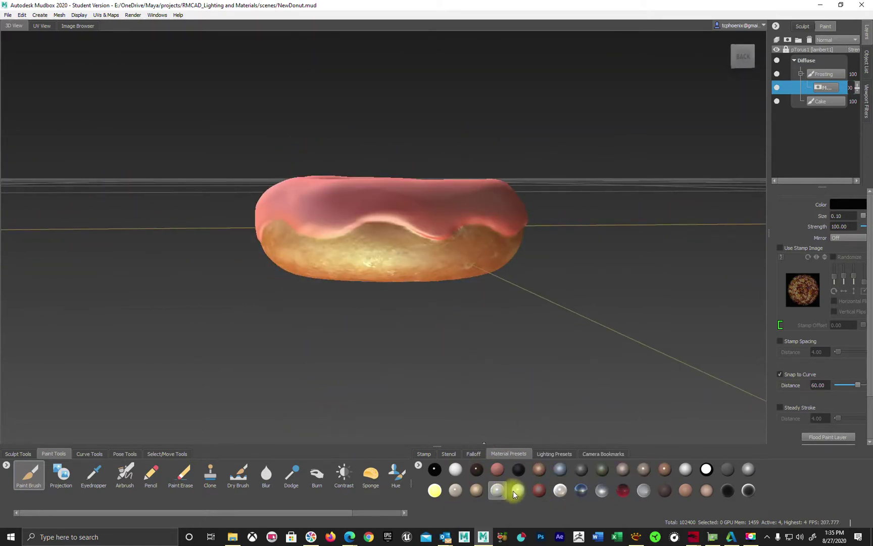
{"action": "left_click_drag", "start_coordinate": [595, 334], "coordinate": [498, 303], "text": "alt"}
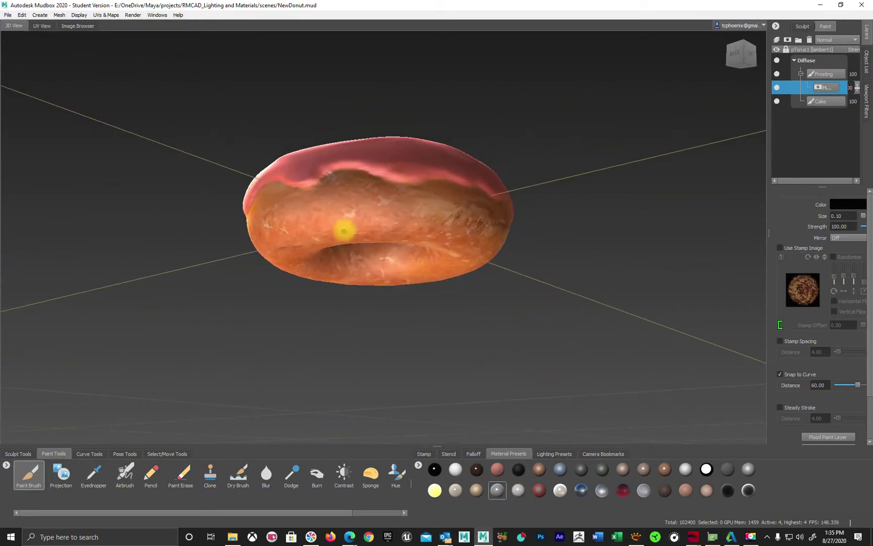
Try the reflective white material preset on the donut, comparing it with the reddish second-row preset, and apply the reddish one
{"action": "right_click_drag", "start_coordinate": [343, 228], "coordinate": [550, 212], "text": "alt"}
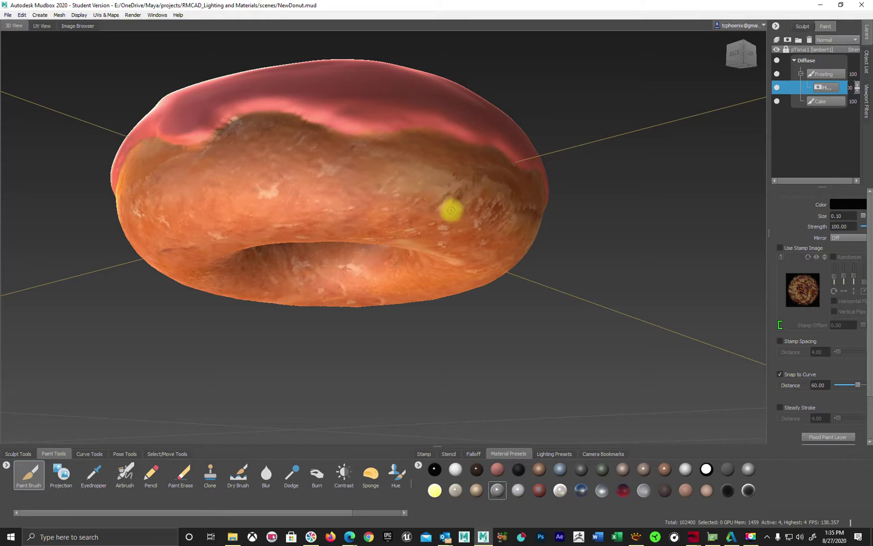
{"action": "left_click", "coordinate": [546, 491]}
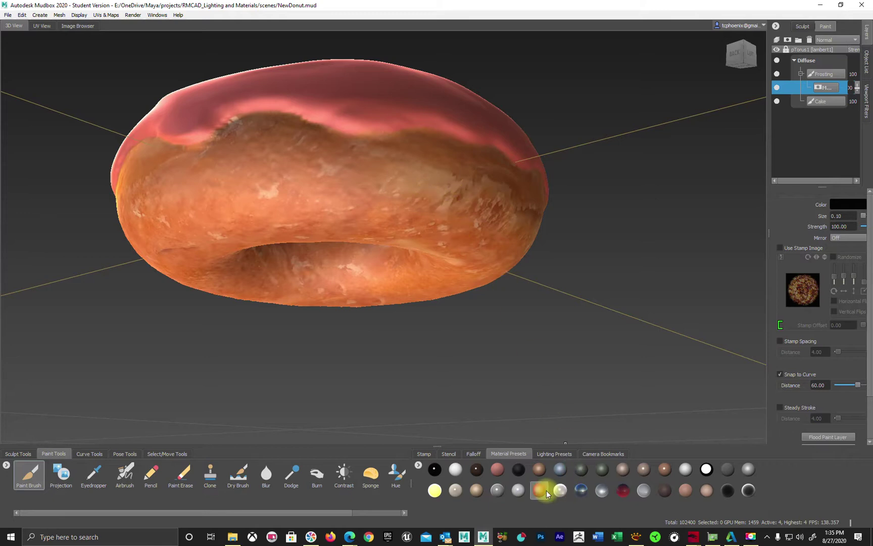
{"action": "left_click", "coordinate": [559, 491]}
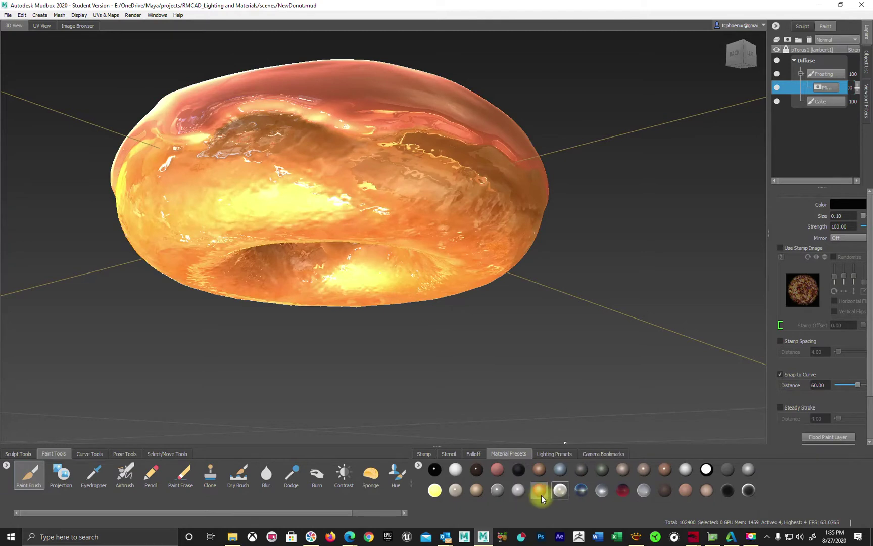
{"action": "left_click", "coordinate": [541, 495]}
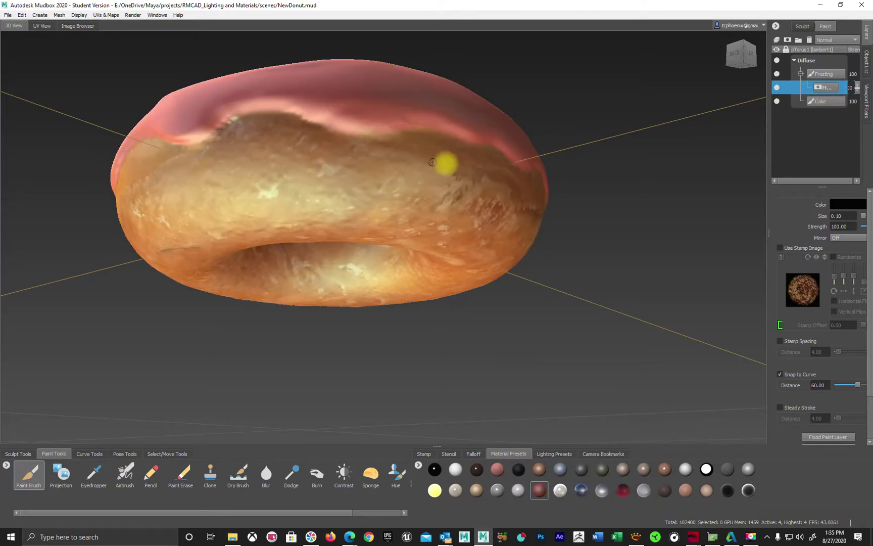
Select the Cake paint layer and save the scene
{"action": "left_click", "coordinate": [819, 103]}
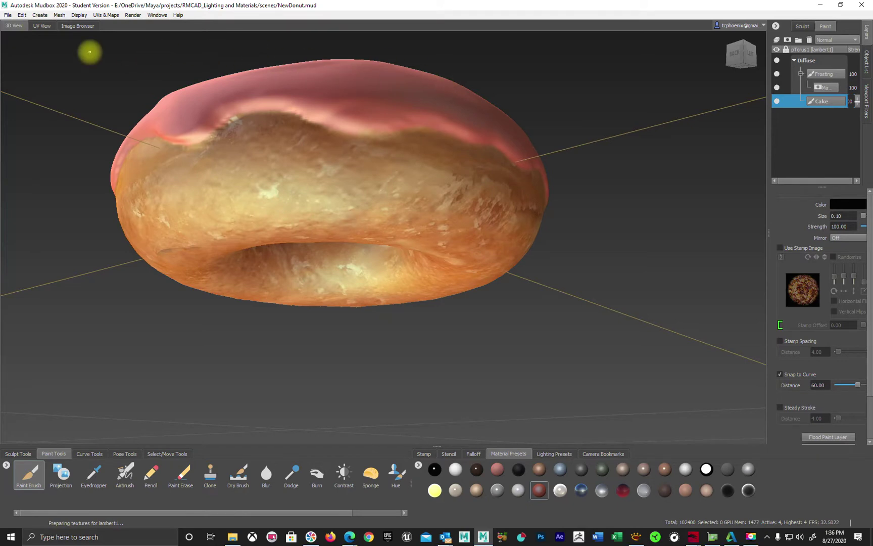
{"action": "left_click", "coordinate": [7, 16]}
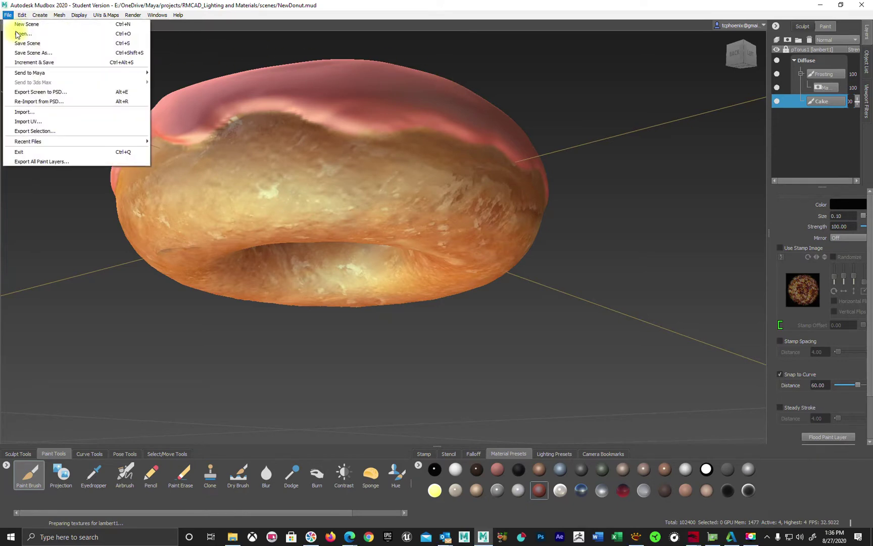
{"action": "left_click", "coordinate": [17, 41]}
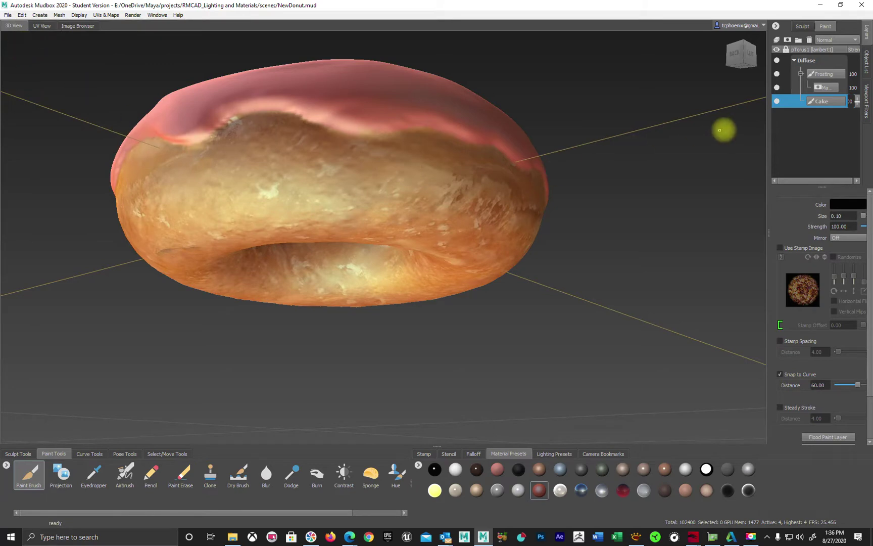
Export the merged Diffuse channel to the Fall 2020 Online folder as Donut1Color.png
{"action": "right_click", "coordinate": [821, 101]}
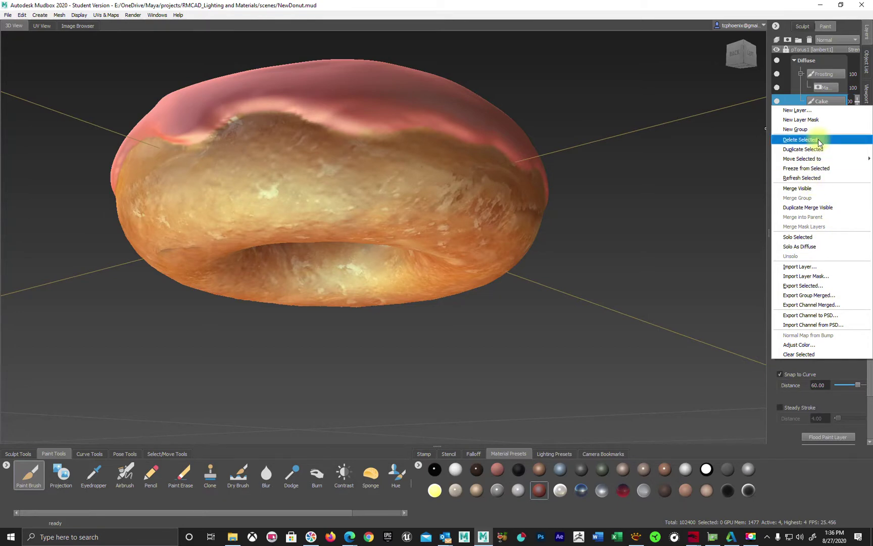
{"action": "left_click", "coordinate": [812, 306]}
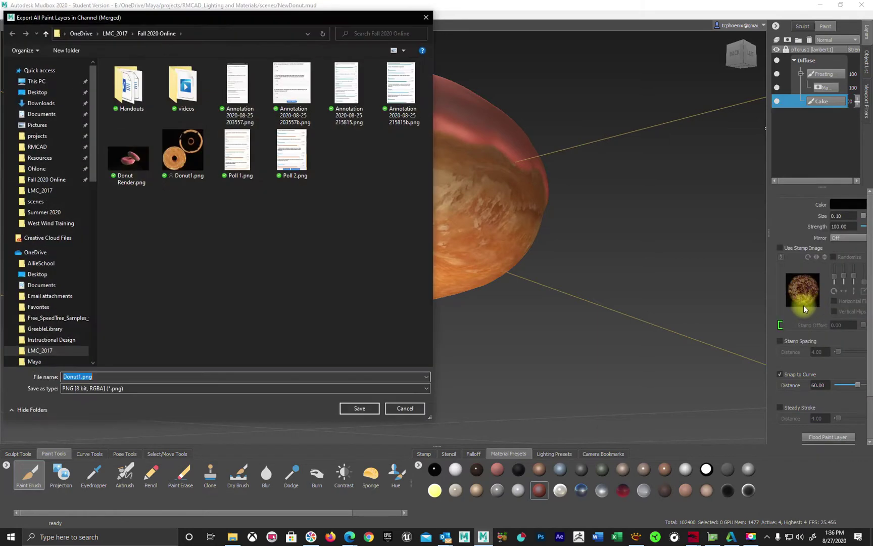
{"action": "left_click", "coordinate": [96, 376]}
{"action": "left_click_drag", "start_coordinate": [81, 376], "coordinate": [521, 378]}
{"action": "type", "text": "exr"}
{"action": "key", "text": "Return"}
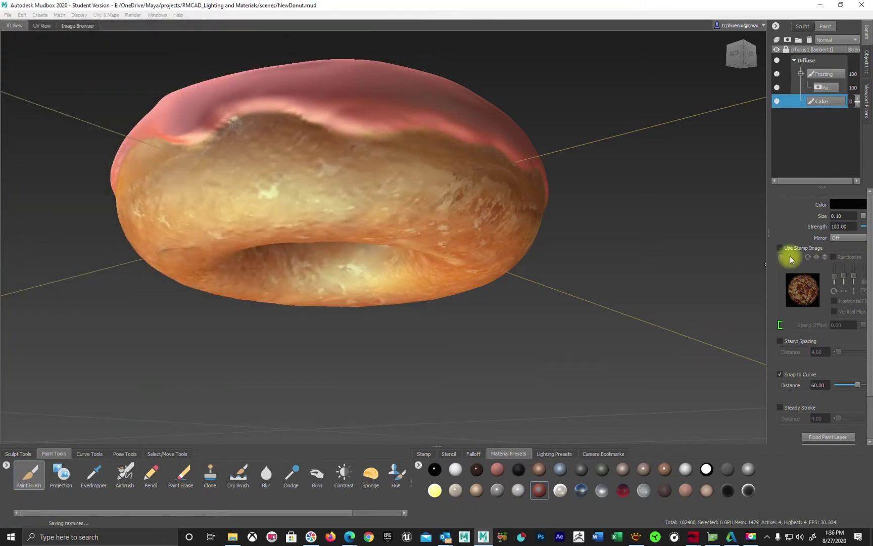
Widen the paint layers panel beside the 3D view and bring up the XnView image browser
{"action": "left_click_drag", "start_coordinate": [769, 212], "coordinate": [673, 214]}
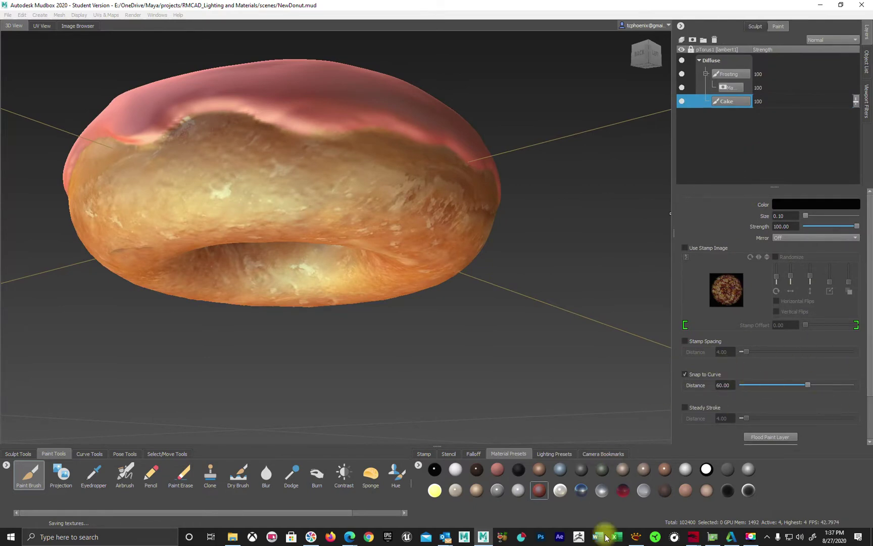
{"action": "left_click", "coordinate": [634, 539]}
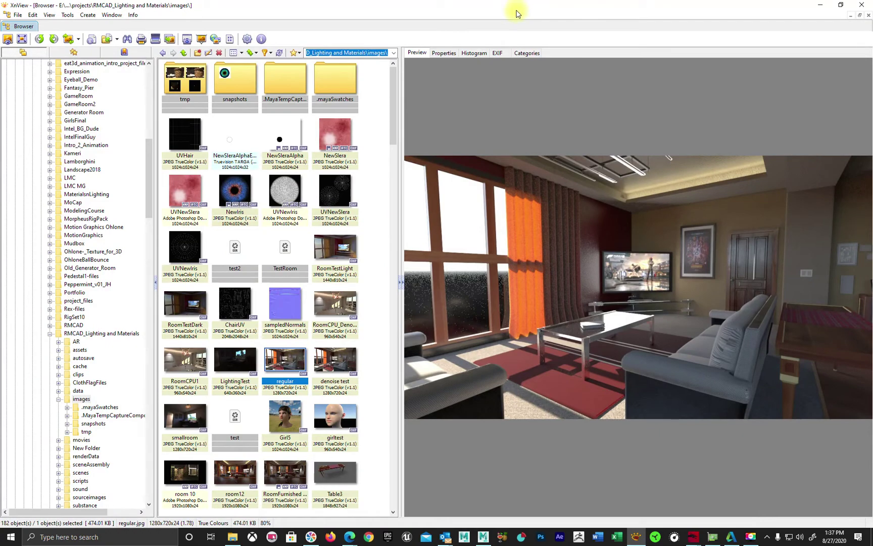
{"action": "key", "text": "alt+Tab"}
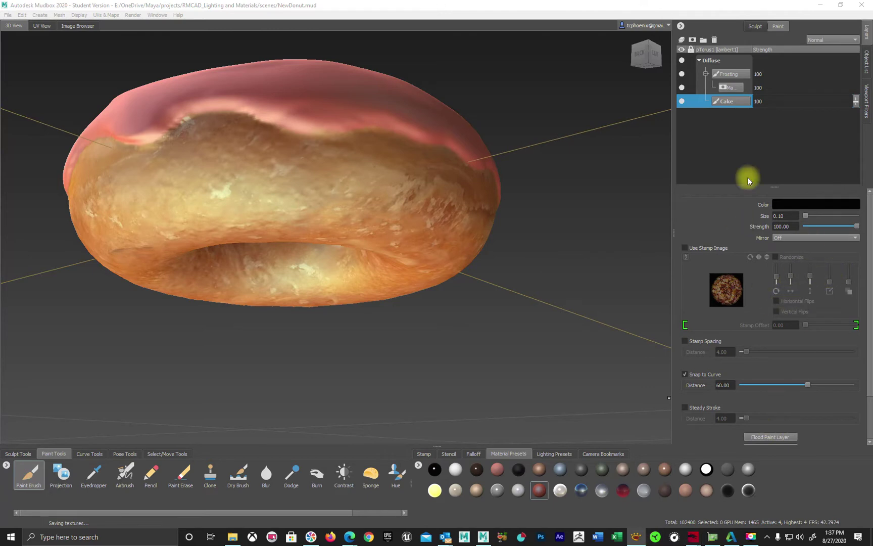
Export only the Cake paint layer as Donut1ColorCake.png, copying the Fall 2020 Online folder path before saving
{"action": "right_click", "coordinate": [729, 103]}
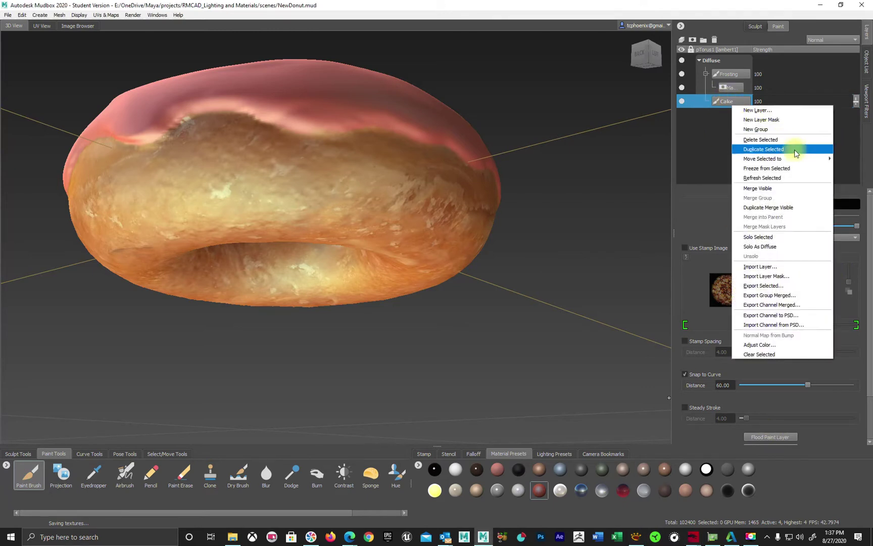
{"action": "left_click", "coordinate": [776, 286]}
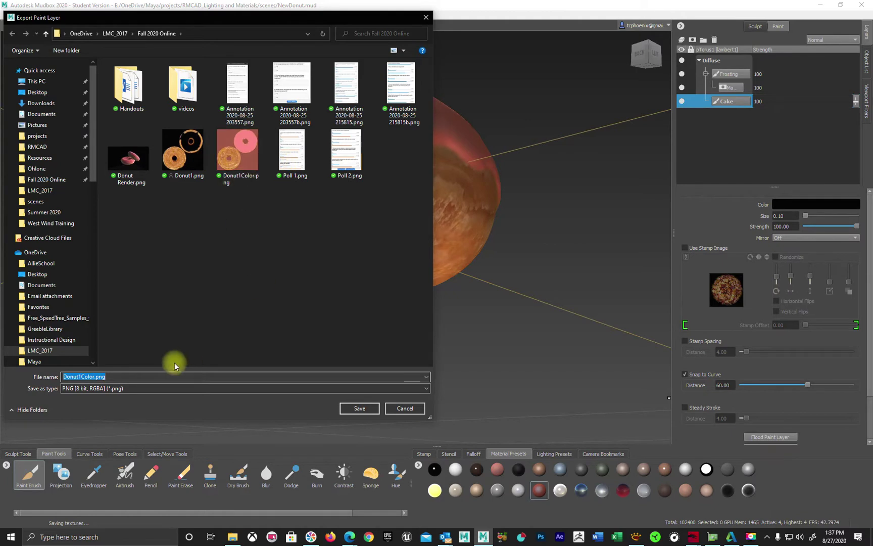
{"action": "left_click", "coordinate": [94, 376]}
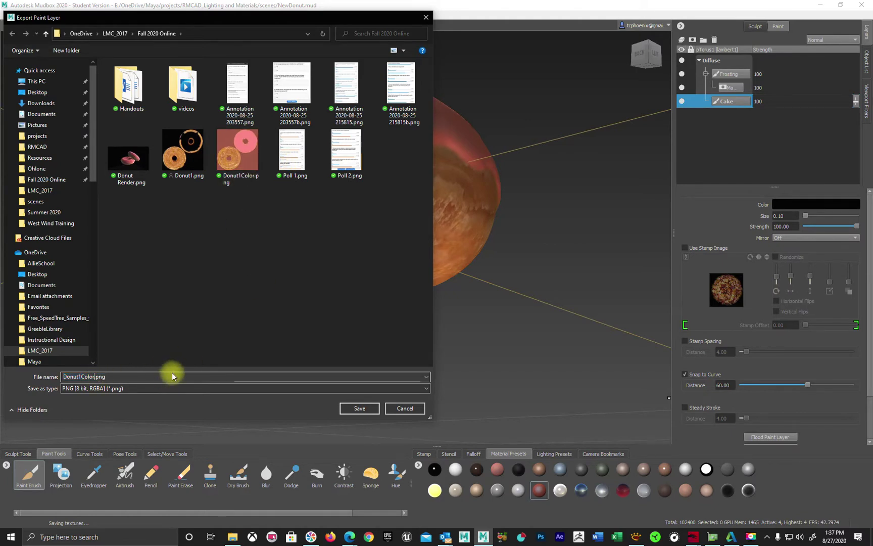
{"action": "type", "text": "Ca"}
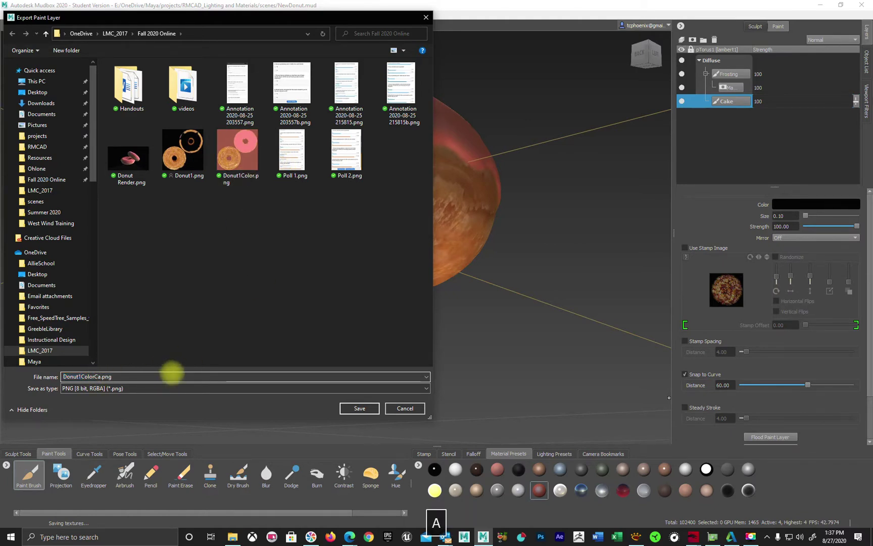
{"action": "type", "text": "ke"}
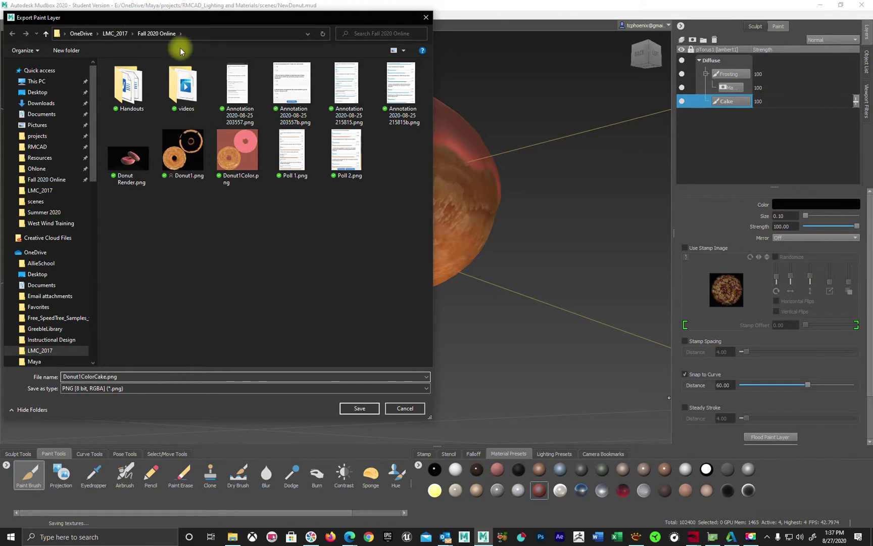
{"action": "left_click", "coordinate": [199, 31]}
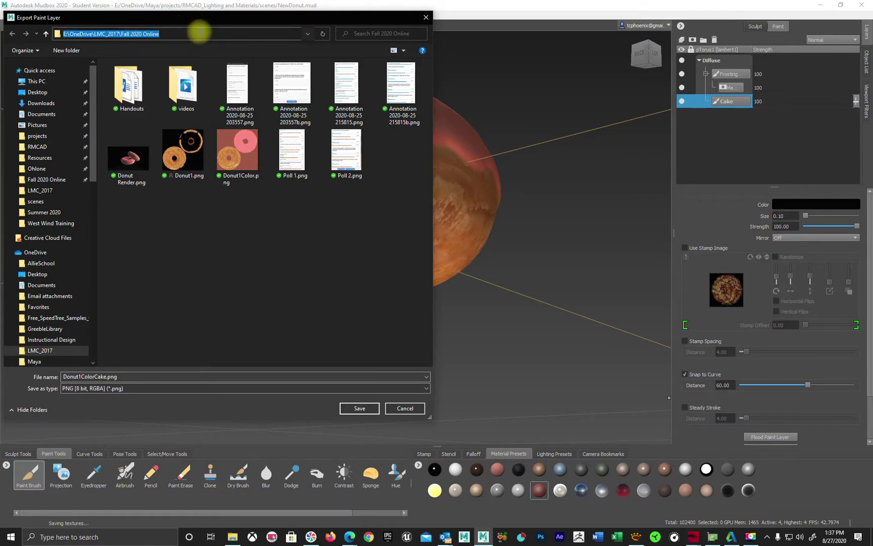
{"action": "key", "text": "ctrl+c"}
{"action": "left_click", "coordinate": [359, 407]}
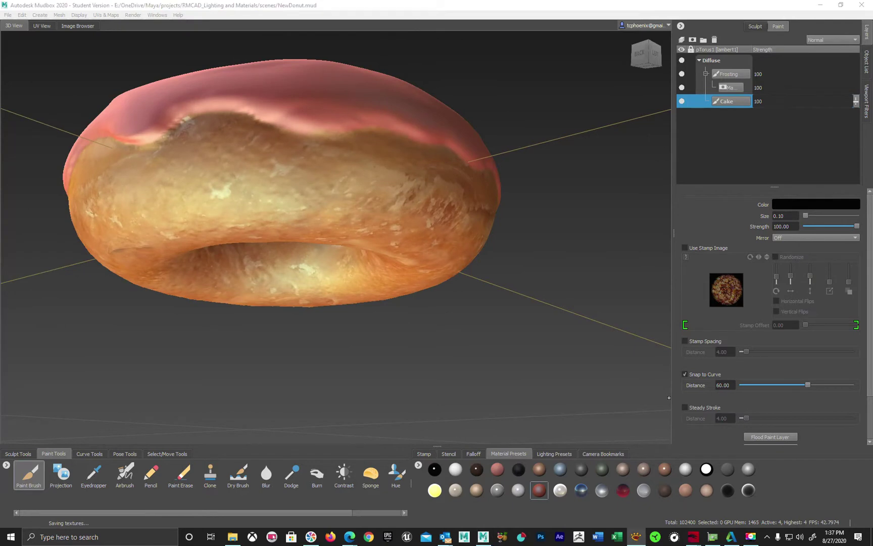
Switch to XnView, go to the copied Fall 2020 Online folder path and maximize the window
{"action": "key", "text": "ctrl+v"}
{"action": "key", "text": "Return"}
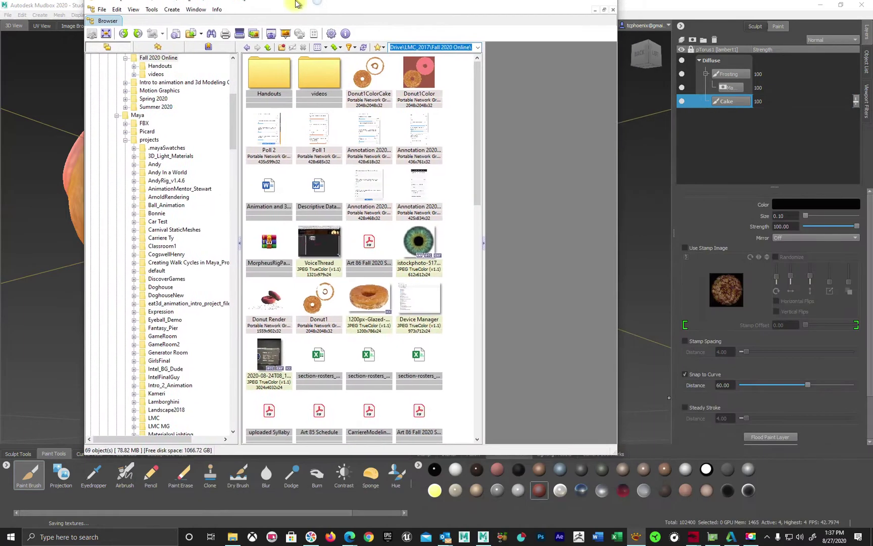
{"action": "double_click", "coordinate": [297, 7]}
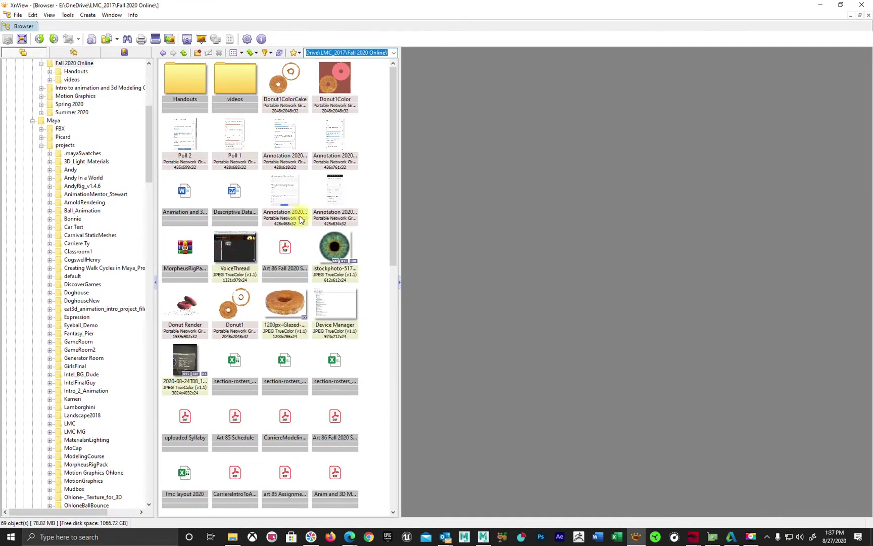
View Donut1Color.png and Donut1ColorCake.png at full size to compare the two exported textures, then return to Mudbox
{"action": "double_click", "coordinate": [343, 95]}
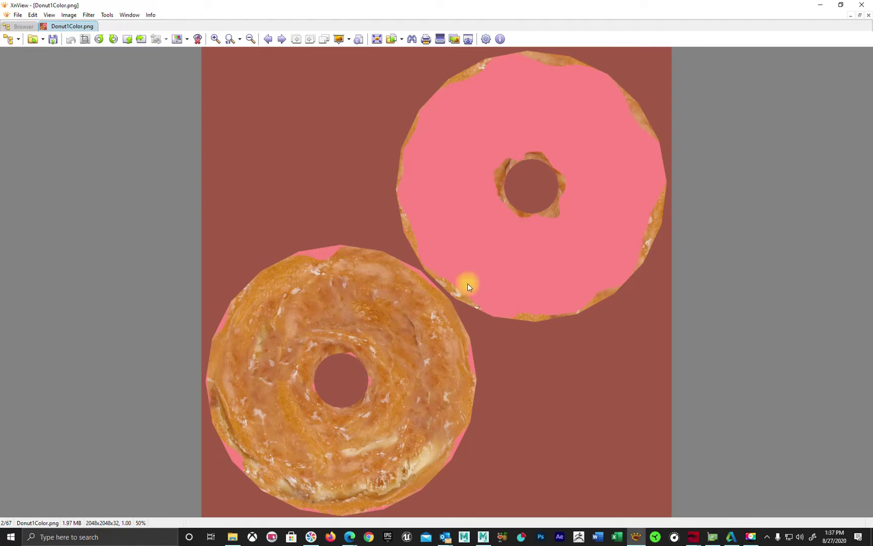
{"action": "left_click", "coordinate": [23, 26]}
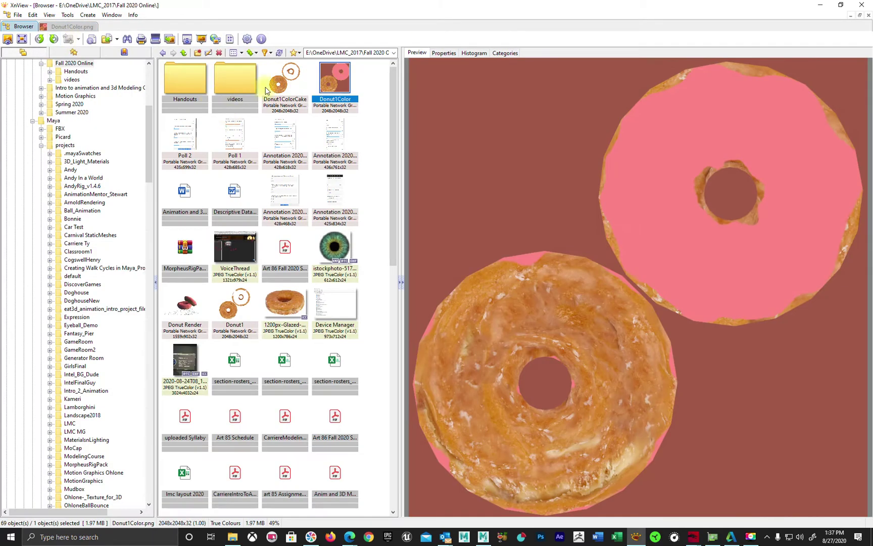
{"action": "double_click", "coordinate": [281, 87]}
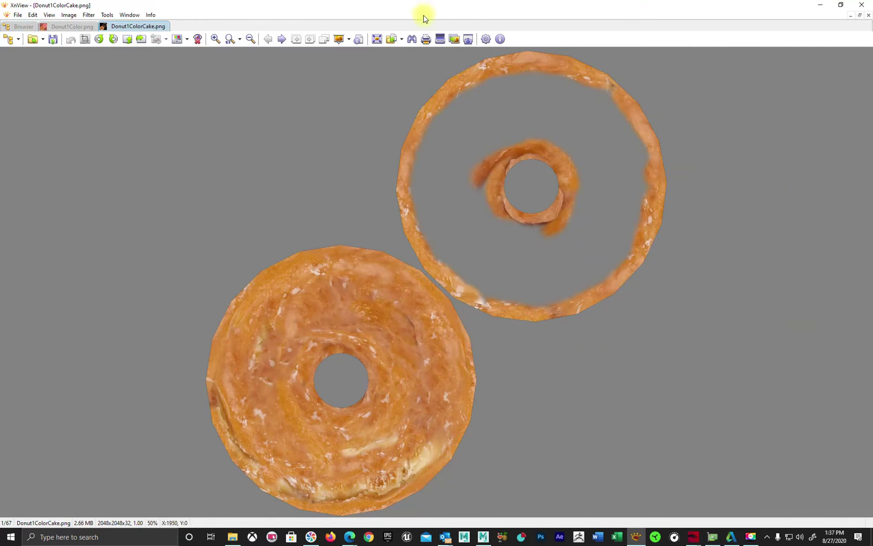
{"action": "left_click_drag", "start_coordinate": [429, 8], "coordinate": [628, 47]}
{"action": "left_click", "coordinate": [628, 32]}
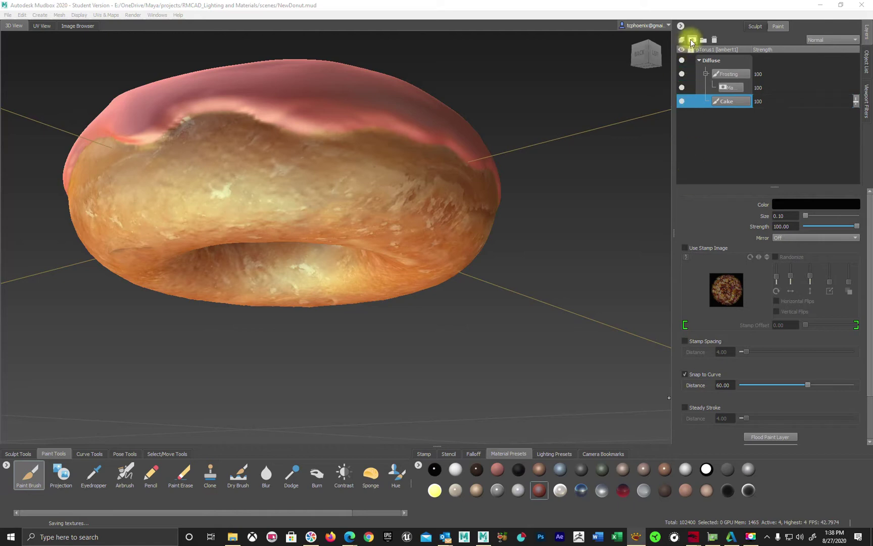
{"action": "right_click", "coordinate": [708, 133]}
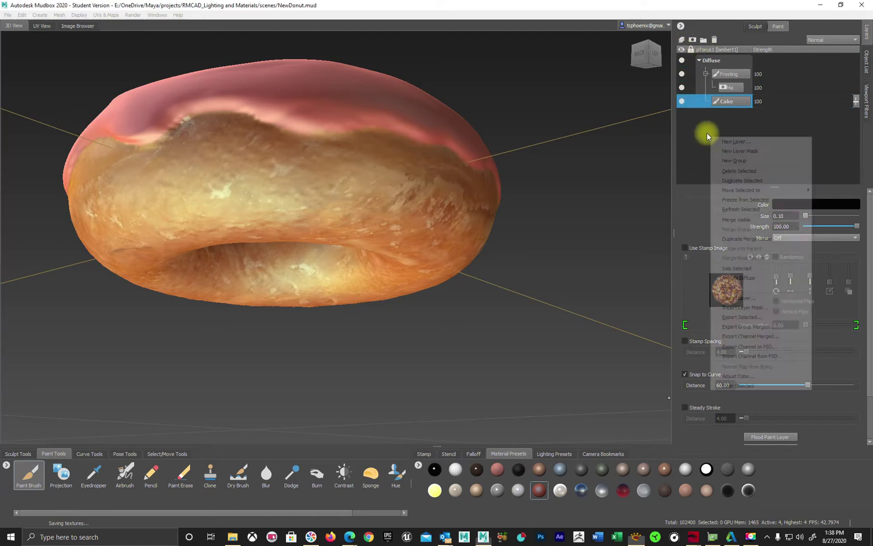
{"action": "left_click", "coordinate": [763, 299]}
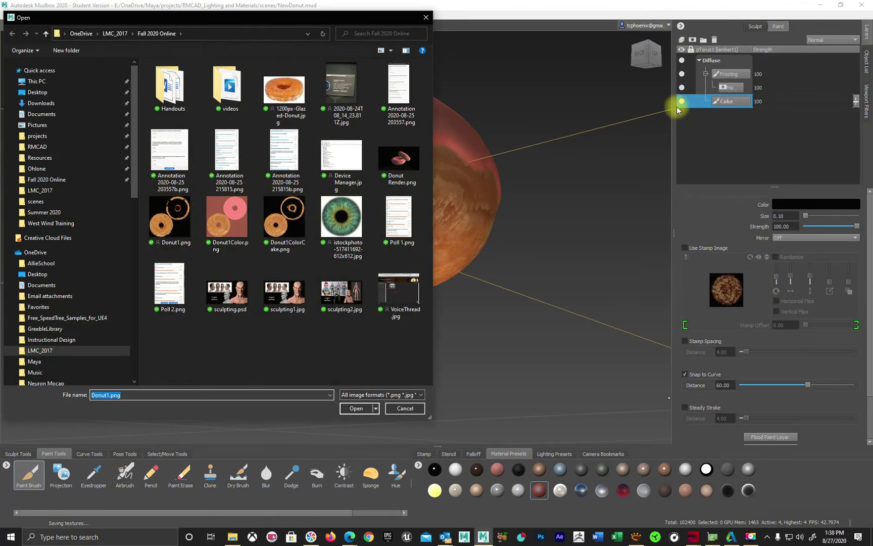
{"action": "left_click", "coordinate": [405, 409]}
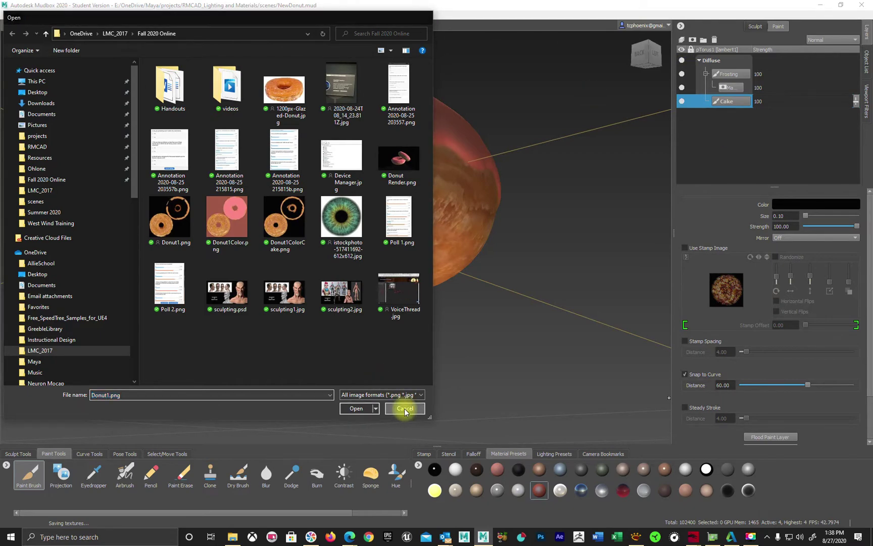
Create a new 1024 paint layer named Bump in the Bump Map channel, saved as TIFF [8 bit, RGBA]
{"action": "left_click", "coordinate": [682, 44]}
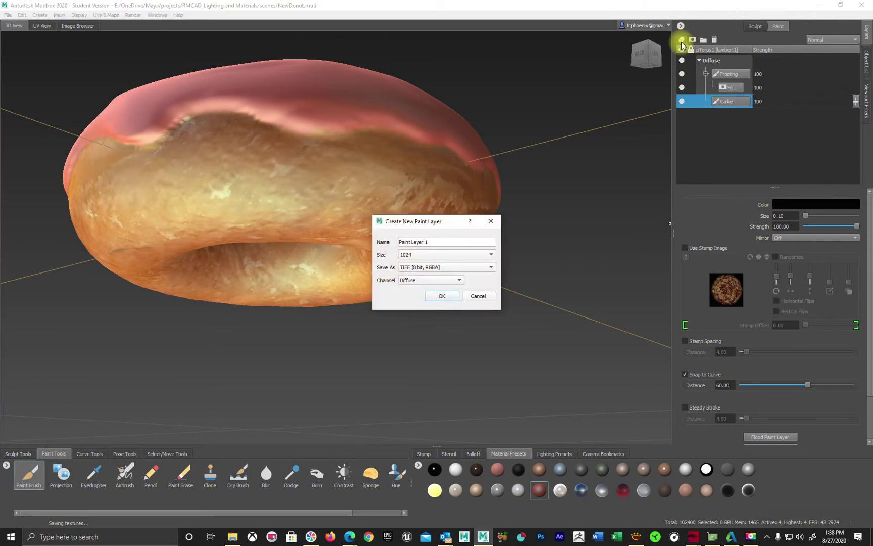
{"action": "left_click_drag", "start_coordinate": [443, 242], "coordinate": [368, 244]}
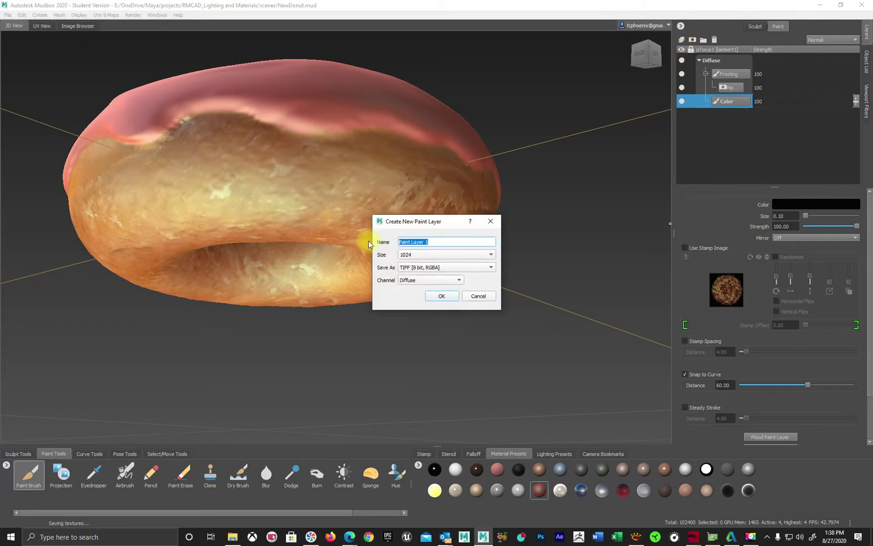
{"action": "type", "text": "Bump"}
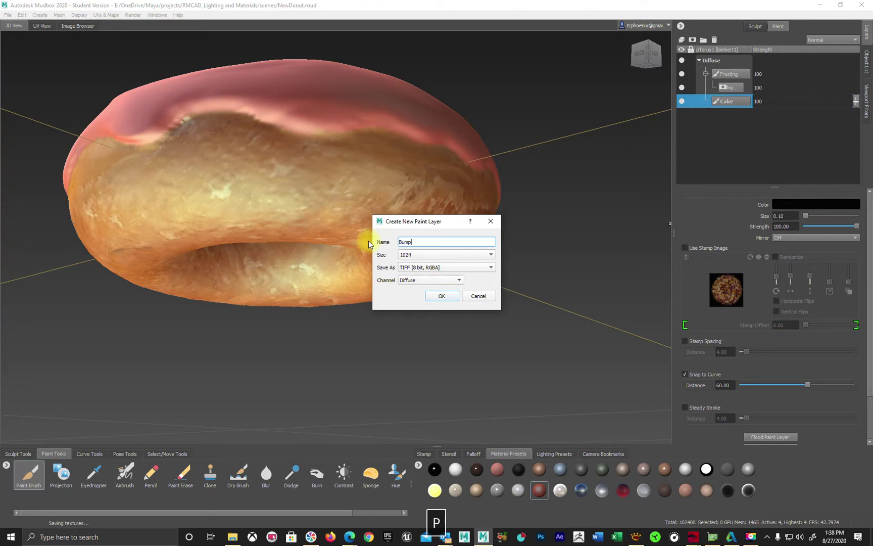
{"action": "left_click", "coordinate": [445, 283]}
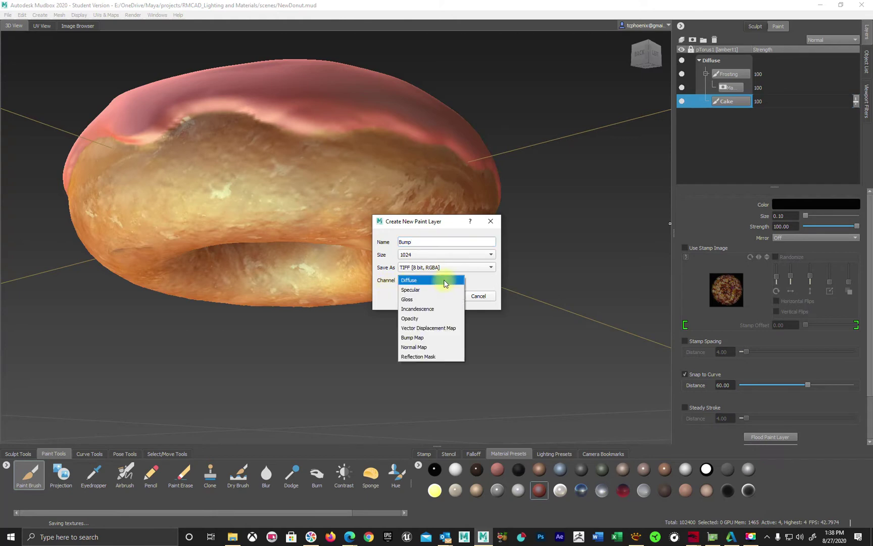
{"action": "left_click", "coordinate": [443, 343]}
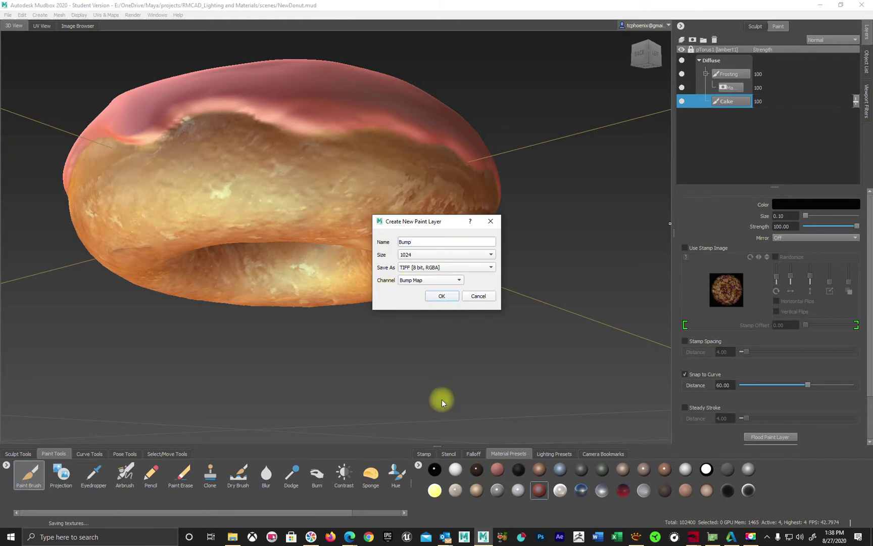
{"action": "left_click", "coordinate": [441, 297]}
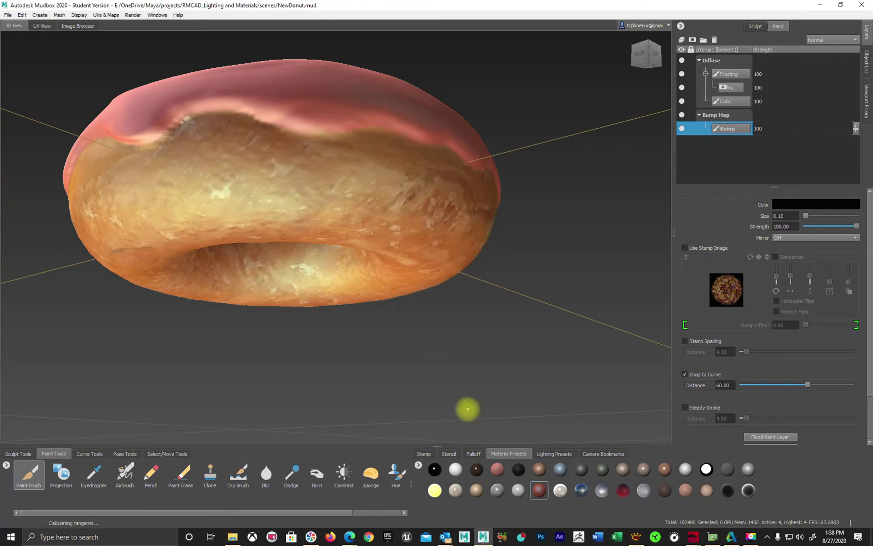
Import Donut1Color.png from the Fall 2020 Online folder as a new paint layer in the Bump Map channel
{"action": "right_click", "coordinate": [723, 130]}
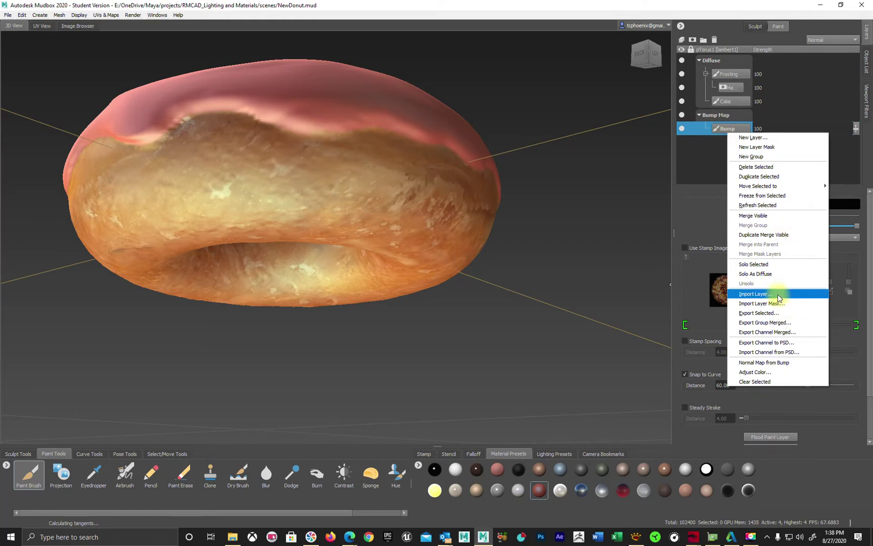
{"action": "left_click", "coordinate": [777, 294]}
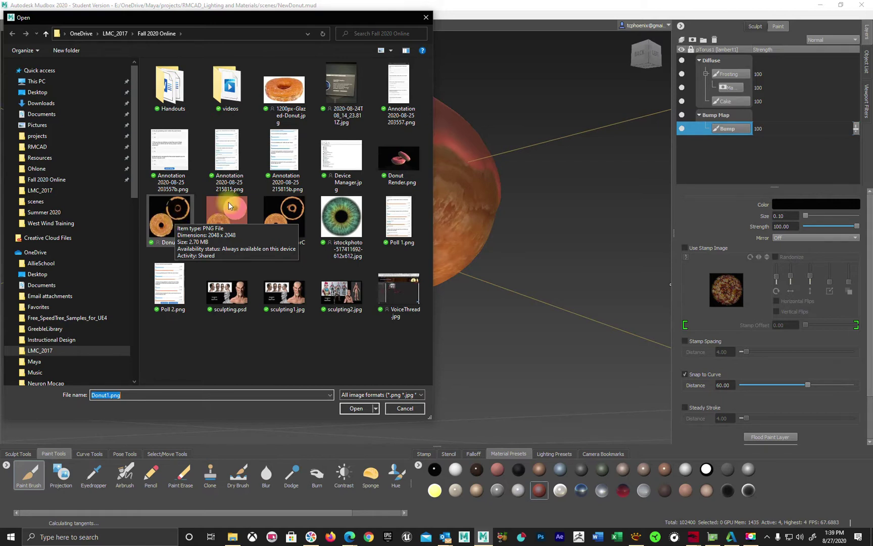
{"action": "key", "text": "BackSpace"}
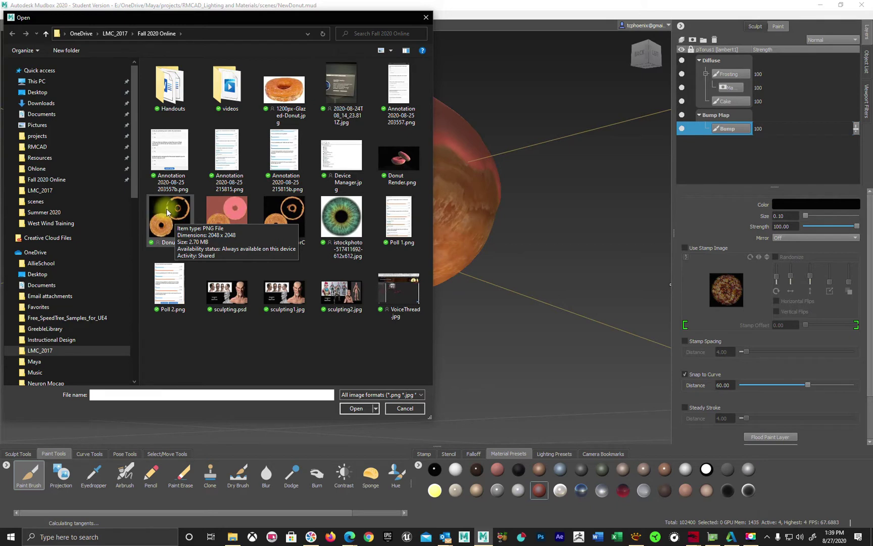
{"action": "key", "text": "ctrl+z"}
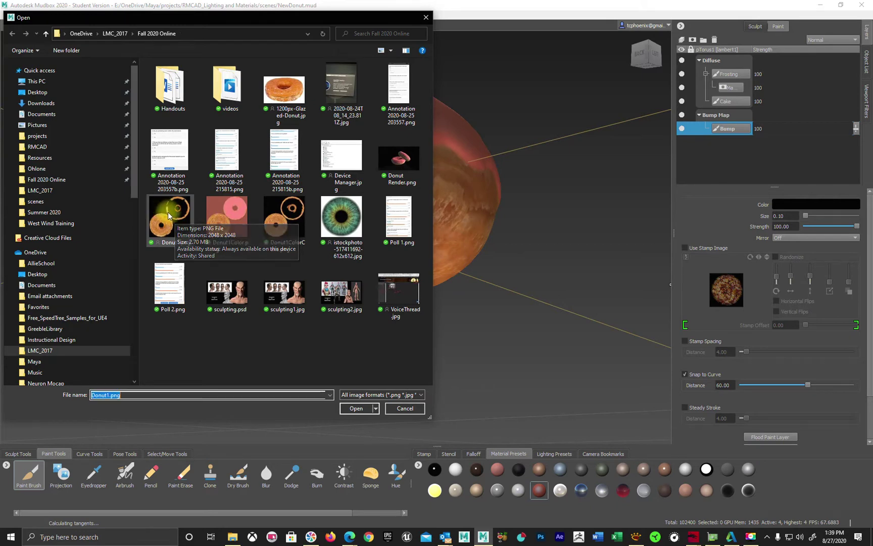
{"action": "left_click", "coordinate": [228, 216]}
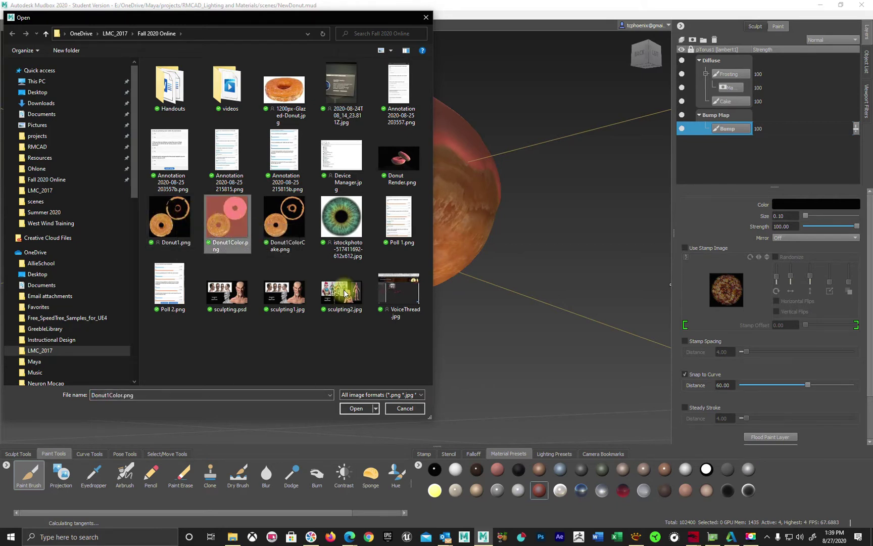
{"action": "left_click", "coordinate": [356, 408]}
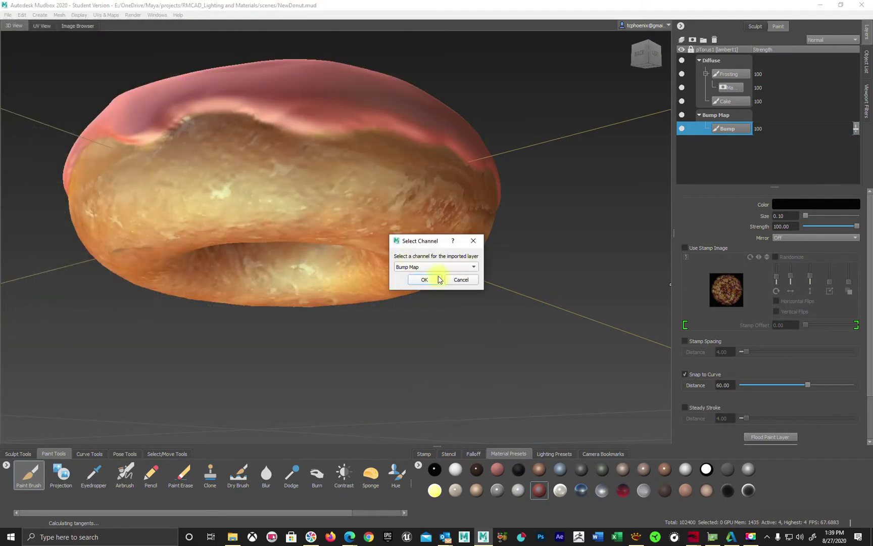
{"action": "left_click", "coordinate": [423, 281]}
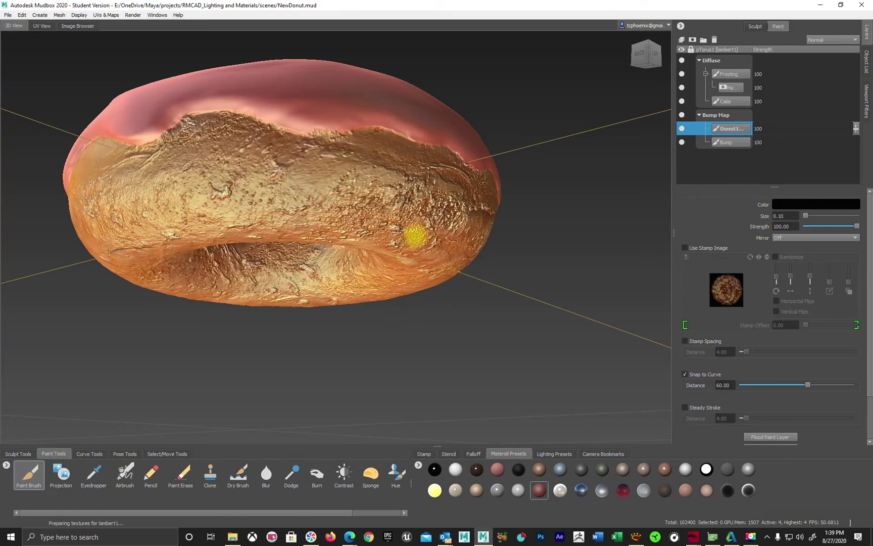
Lower the strength of the imported Donut1Color bump layer to 45
{"action": "left_click_drag", "start_coordinate": [482, 212], "coordinate": [593, 244], "text": "alt"}
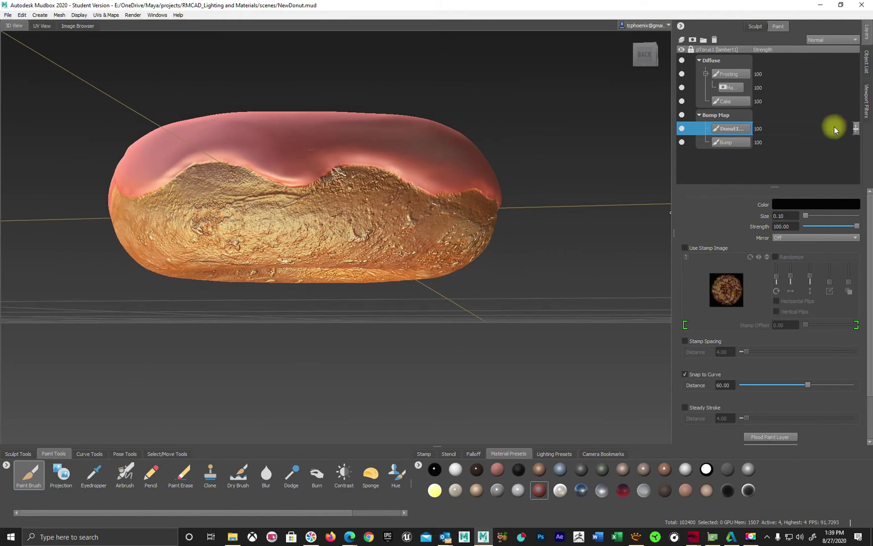
{"action": "left_click_drag", "start_coordinate": [857, 130], "coordinate": [863, 157]}
{"action": "left_click_drag", "start_coordinate": [356, 193], "coordinate": [567, 216], "text": "alt"}
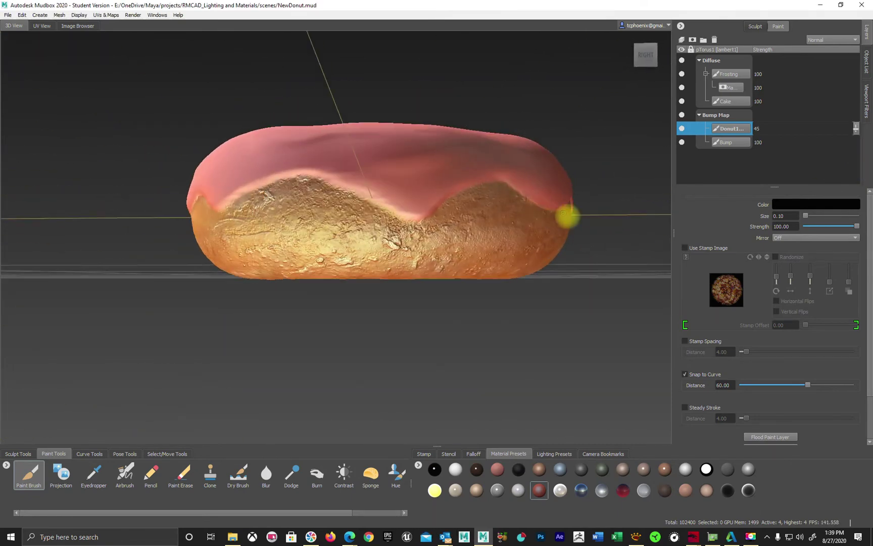
Try the first two upper-row lighting presets on the donut to judge how the bump reads
{"action": "left_click", "coordinate": [543, 453]}
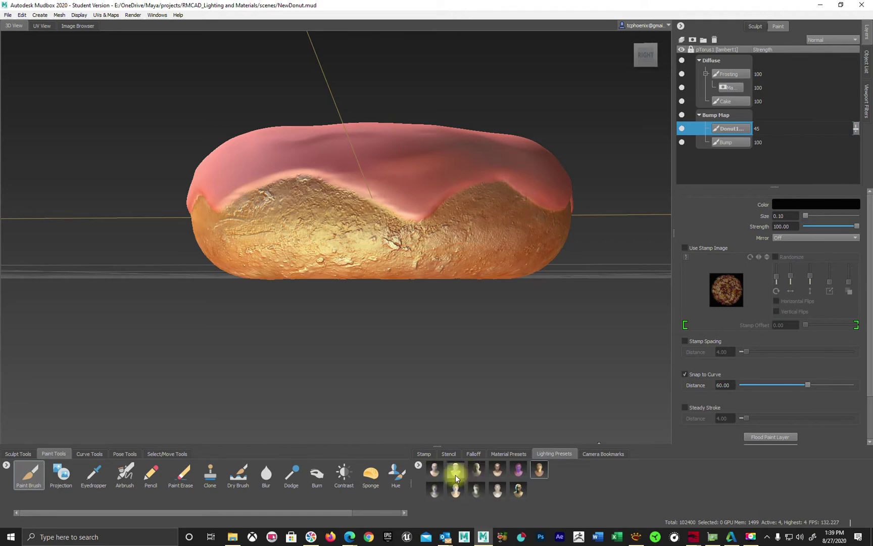
{"action": "left_click", "coordinate": [436, 469]}
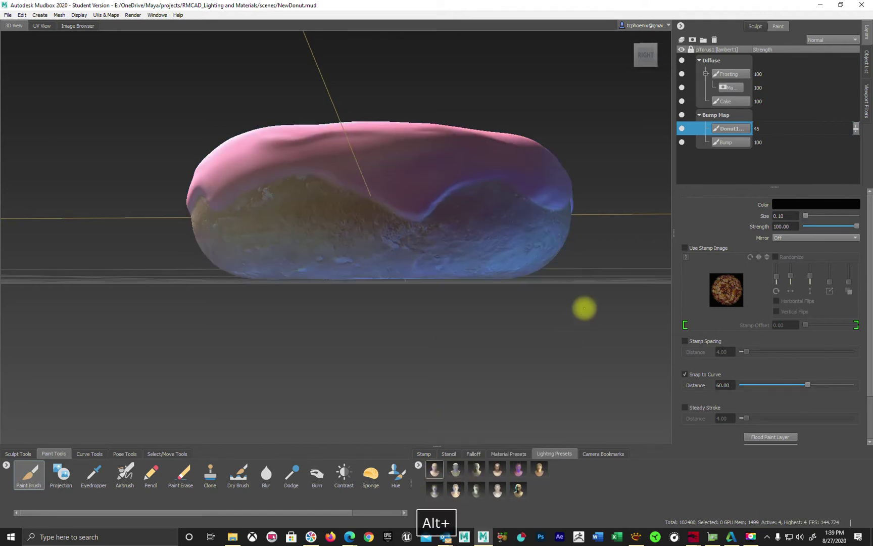
{"action": "left_click_drag", "start_coordinate": [584, 309], "coordinate": [627, 382], "text": "alt"}
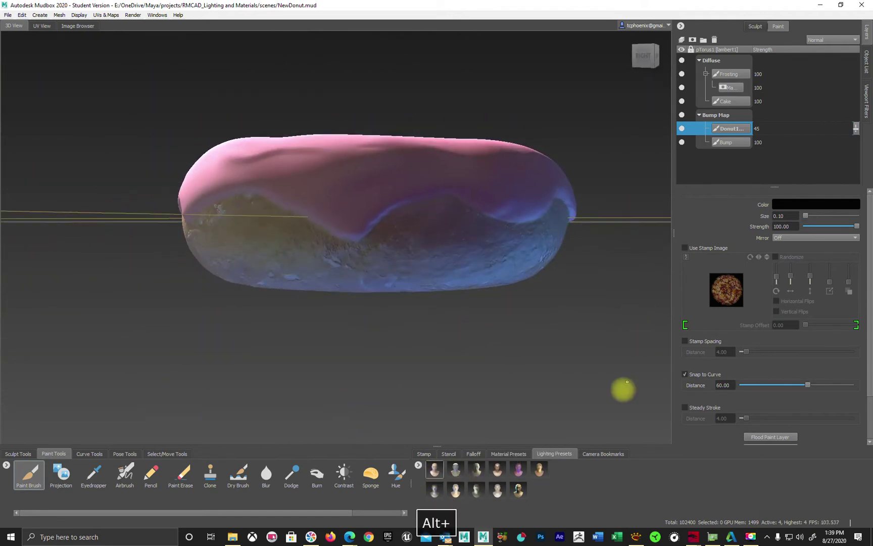
{"action": "left_click", "coordinate": [455, 469]}
{"action": "left_click_drag", "start_coordinate": [518, 386], "coordinate": [570, 350], "text": "alt"}
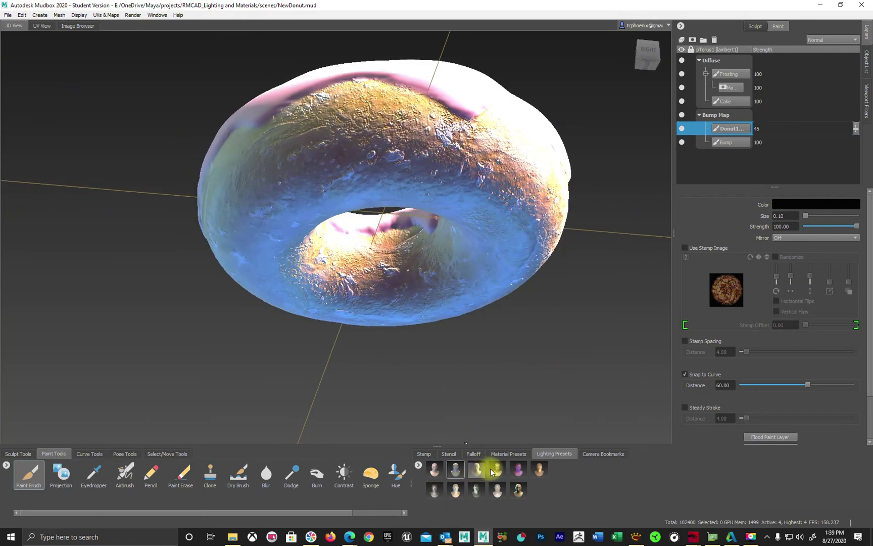
Apply the third upper-row lighting preset and check the cake's bump up close and from a distance
{"action": "left_click", "coordinate": [477, 469]}
{"action": "left_click_drag", "start_coordinate": [561, 329], "coordinate": [469, 364], "text": "alt"}
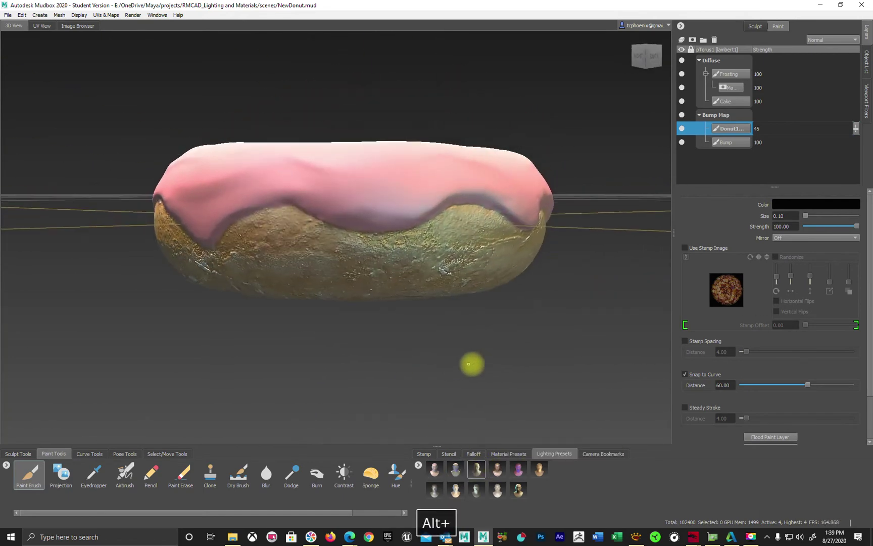
{"action": "right_click_drag", "start_coordinate": [472, 364], "coordinate": [404, 277], "text": "alt"}
{"action": "left_click_drag", "start_coordinate": [403, 277], "coordinate": [449, 269], "text": "alt"}
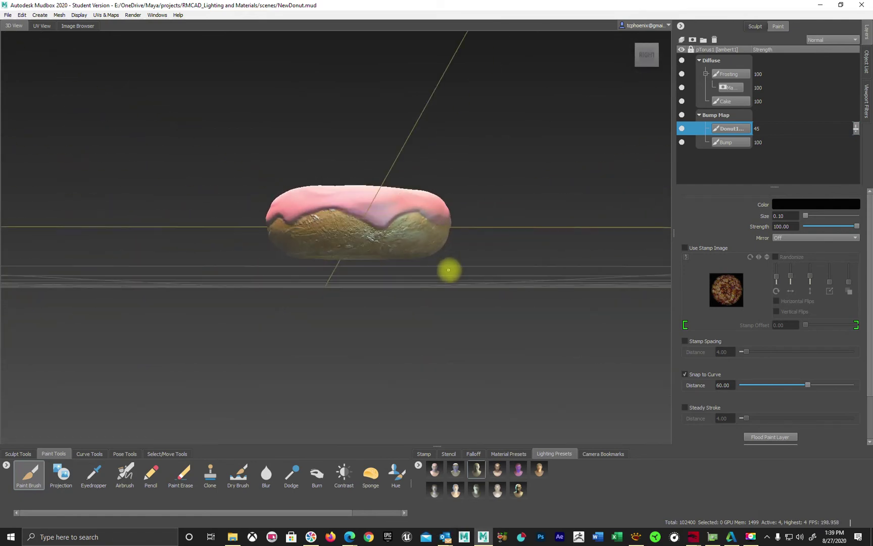
{"action": "right_click_drag", "start_coordinate": [448, 270], "coordinate": [484, 305], "text": "alt"}
{"action": "left_click_drag", "start_coordinate": [484, 304], "coordinate": [502, 304], "text": "alt"}
{"action": "right_click_drag", "start_coordinate": [503, 304], "coordinate": [563, 320], "text": "alt"}
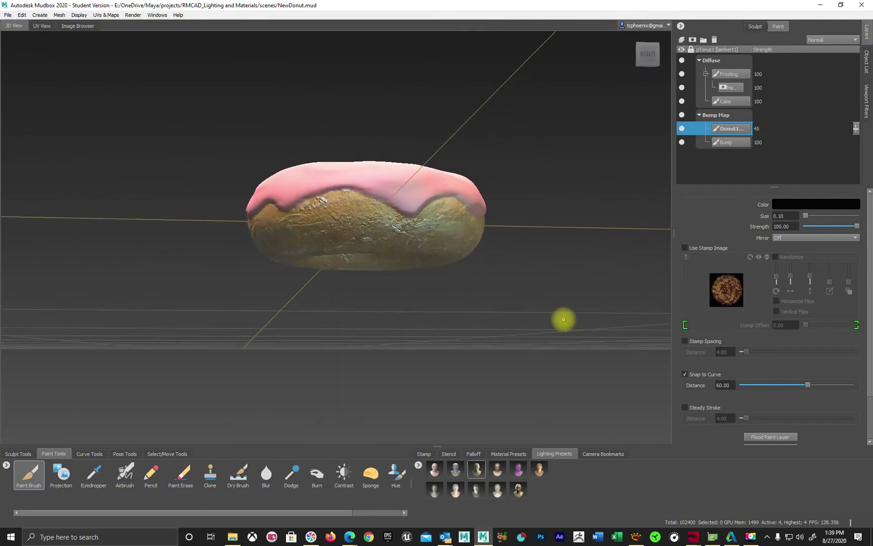
Set the strength of the imported Donut1Color bump layer to 38
{"action": "right_click", "coordinate": [736, 131]}
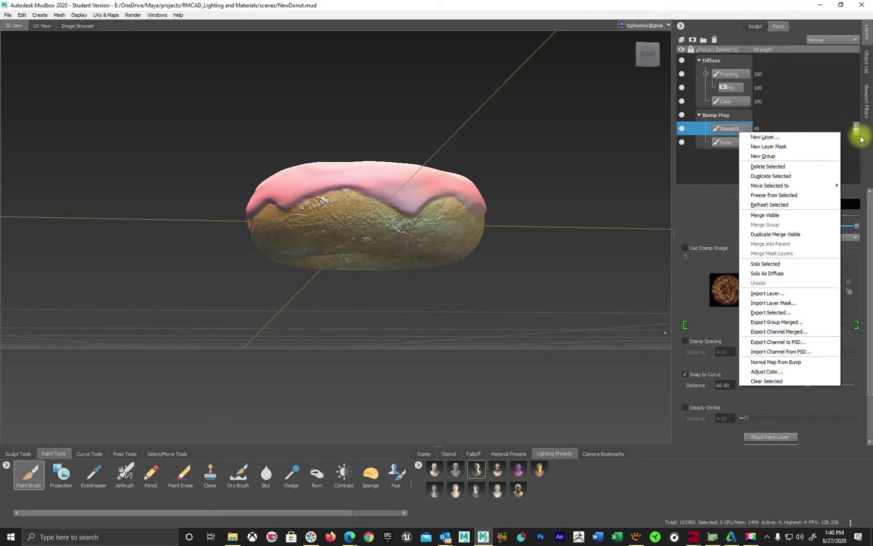
{"action": "left_click", "coordinate": [695, 154]}
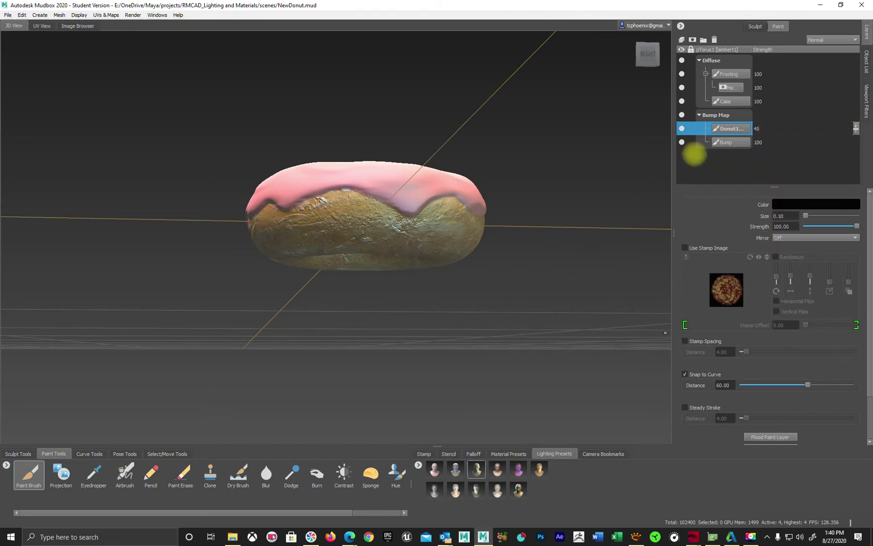
{"action": "left_click", "coordinate": [856, 131]}
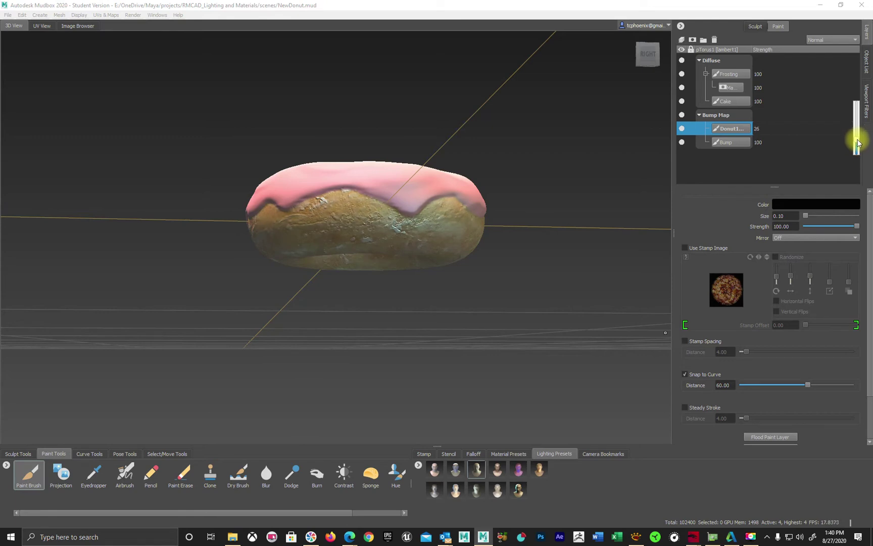
{"action": "mouse_move", "coordinate": [861, 138]}
{"action": "left_mouse_down"}
{"action": "mouse_move", "coordinate": [860, 72]}
{"action": "mouse_move", "coordinate": [862, 155]}
{"action": "left_mouse_up"}
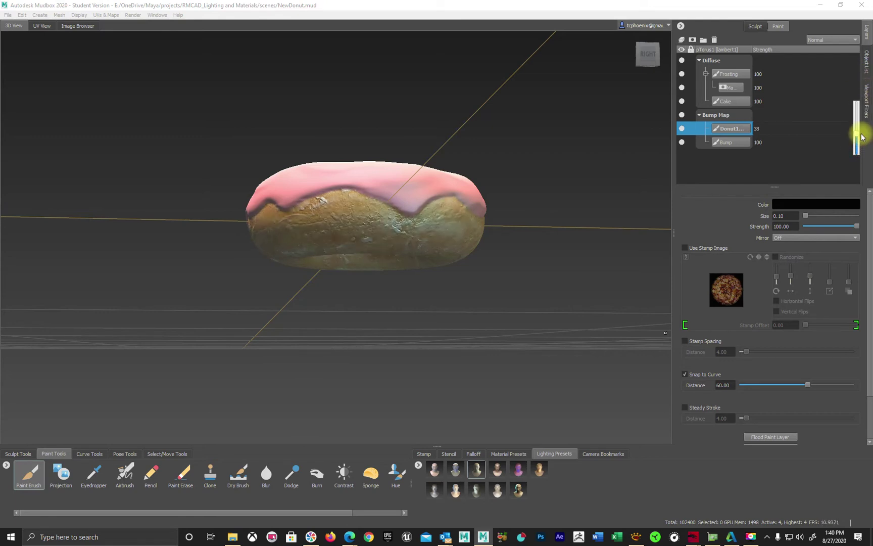
{"action": "mouse_move", "coordinate": [415, 267]}
{"action": "left_mouse_down", "text": "alt"}
{"action": "mouse_move", "coordinate": [411, 247]}
{"action": "mouse_move", "coordinate": [542, 239]}
{"action": "left_mouse_up", "text": "alt"}
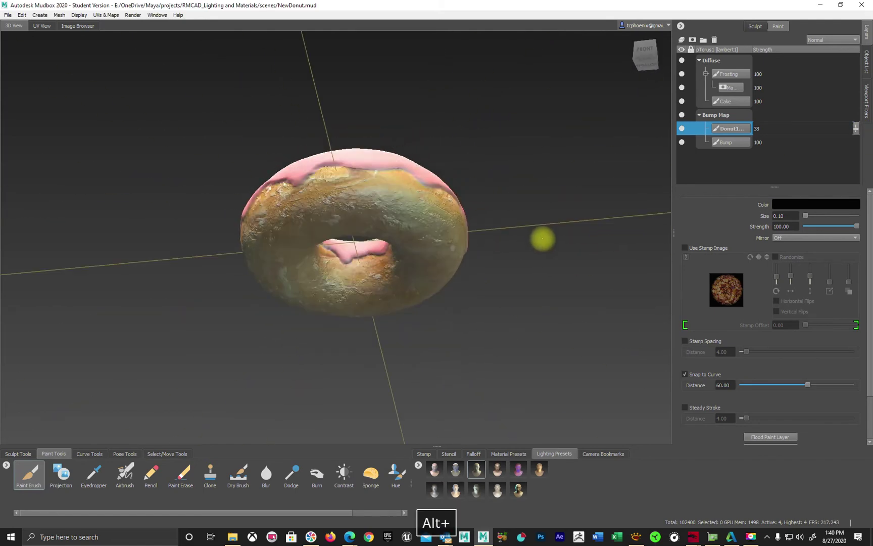
{"action": "right_click_drag", "start_coordinate": [543, 239], "coordinate": [584, 277], "text": "alt"}
{"action": "left_click_drag", "start_coordinate": [585, 277], "coordinate": [459, 275], "text": "alt"}
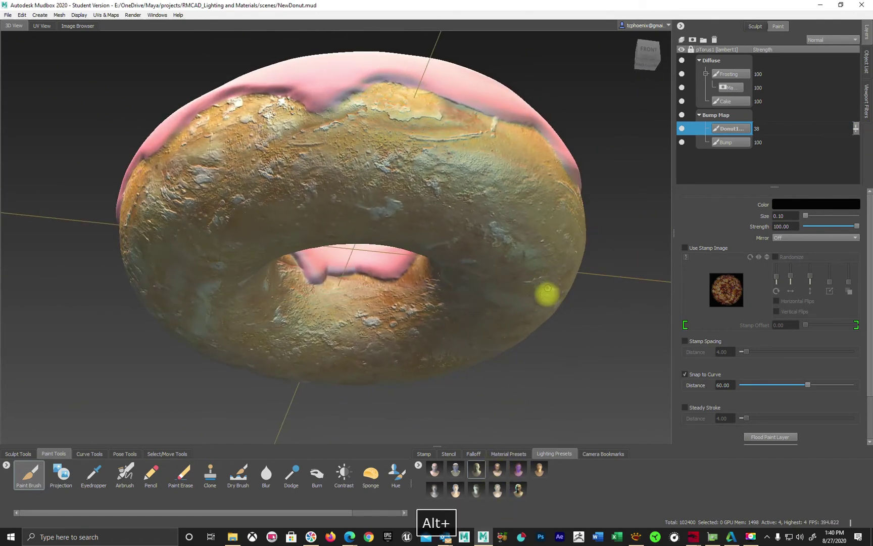
{"action": "left_click_drag", "start_coordinate": [548, 294], "coordinate": [432, 341], "text": "alt"}
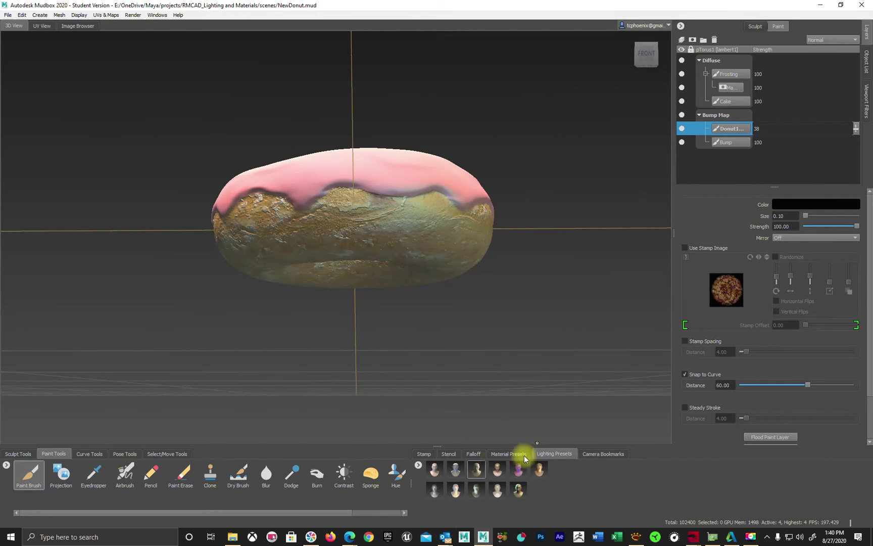
Try the fourth upper-row lighting preset and the fourth and second lower-row presets on the donut
{"action": "left_click", "coordinate": [503, 476]}
{"action": "left_click_drag", "start_coordinate": [425, 327], "coordinate": [656, 310], "text": "alt"}
{"action": "left_click", "coordinate": [498, 489]}
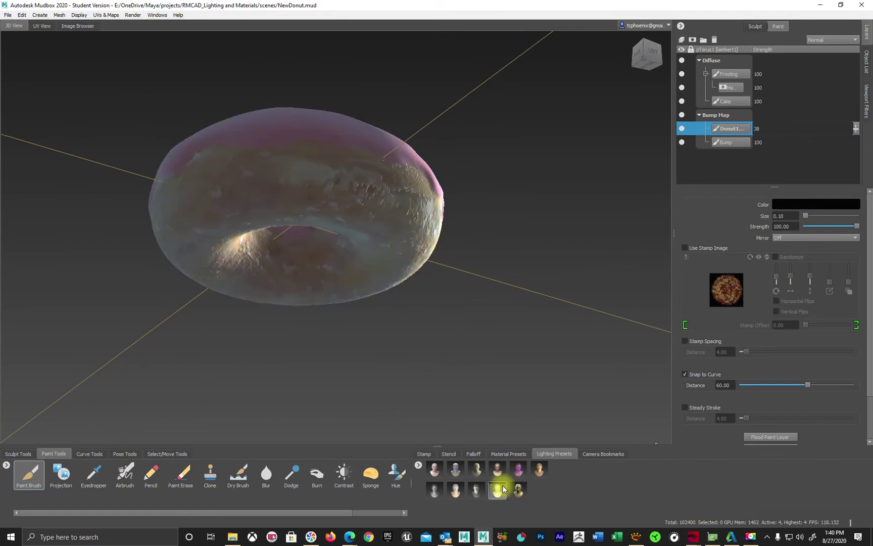
{"action": "left_click_drag", "start_coordinate": [490, 445], "coordinate": [460, 357], "text": "alt"}
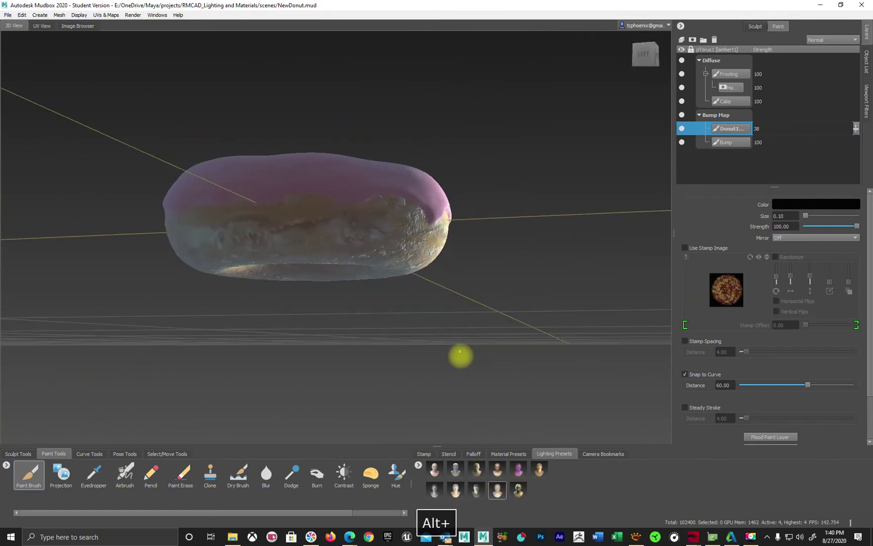
{"action": "left_click", "coordinate": [463, 491]}
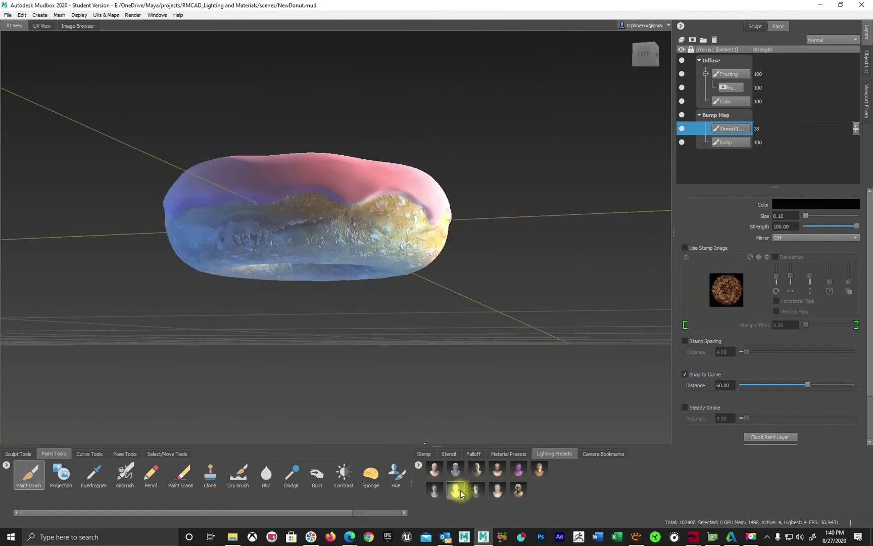
{"action": "left_click_drag", "start_coordinate": [364, 331], "coordinate": [604, 367], "text": "alt"}
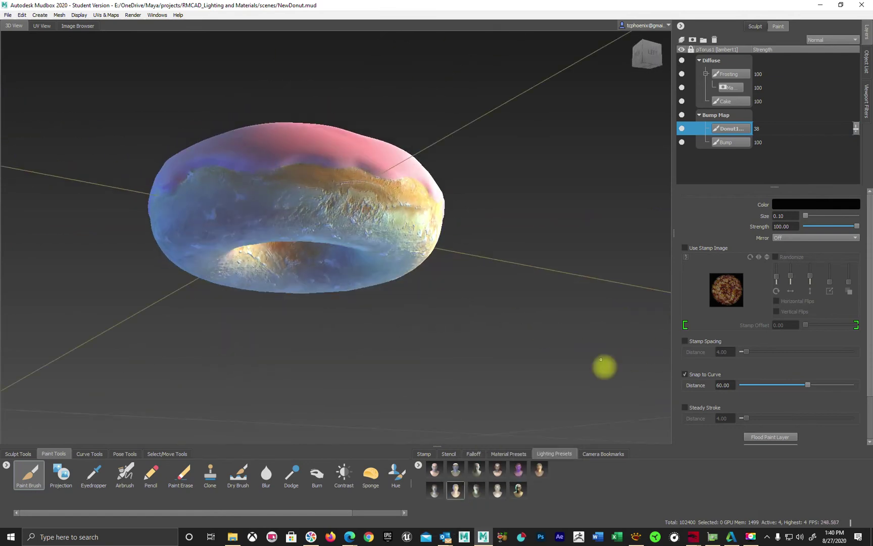
Compare the donut under the fifth, second and fourth lower-row lighting presets
{"action": "left_click", "coordinate": [519, 491]}
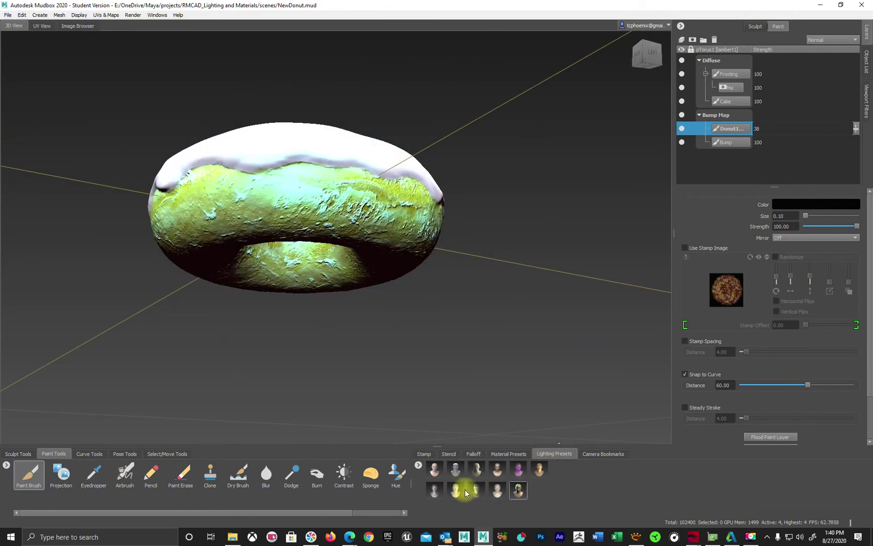
{"action": "left_click", "coordinate": [463, 490]}
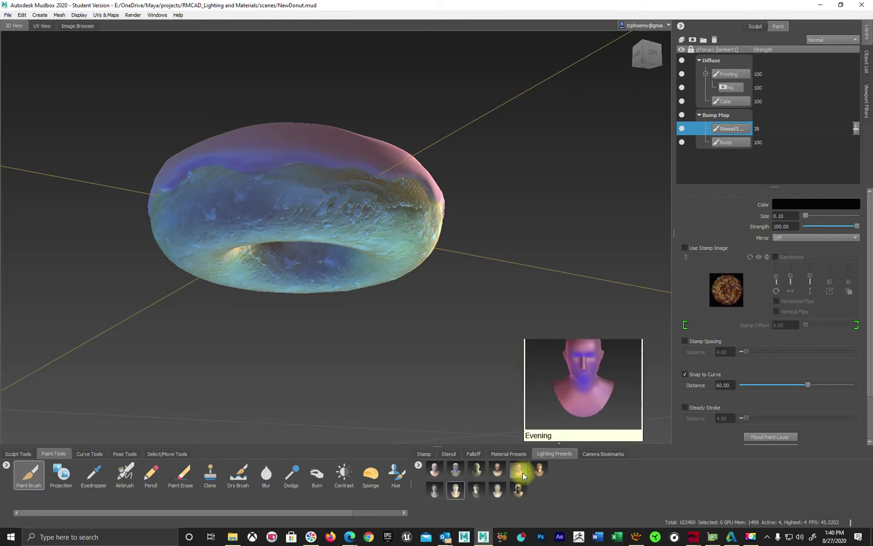
{"action": "left_click", "coordinate": [496, 490]}
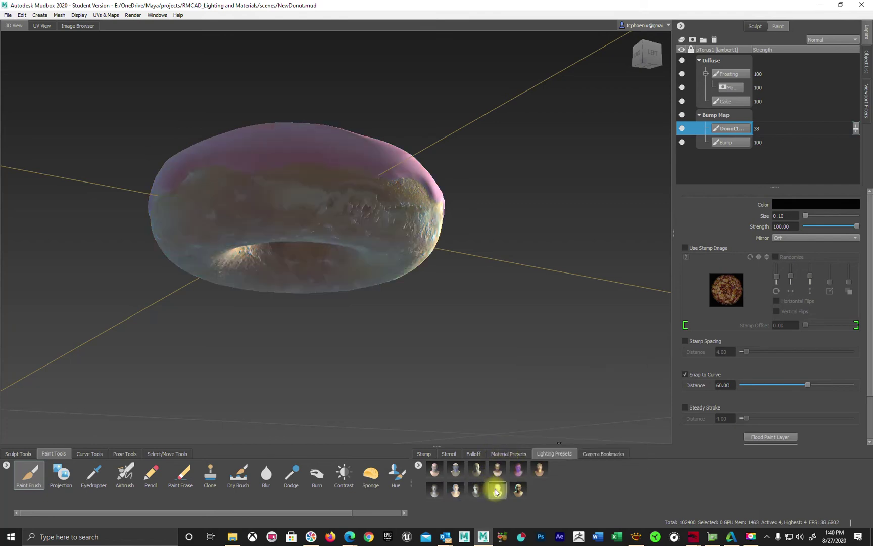
{"action": "left_click_drag", "start_coordinate": [536, 320], "coordinate": [491, 343], "text": "alt"}
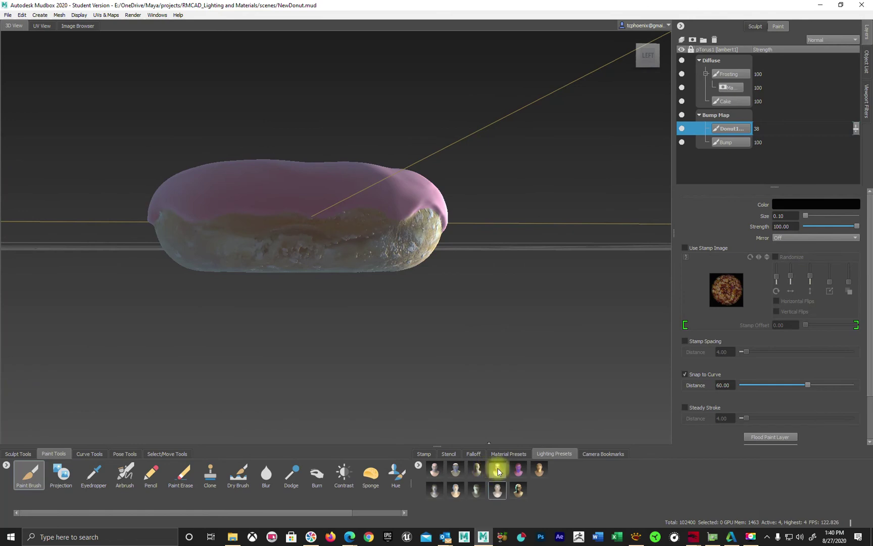
Compare the sixth and second upper-row lighting presets and light the donut with the second lower-row preset
{"action": "left_click", "coordinate": [539, 471]}
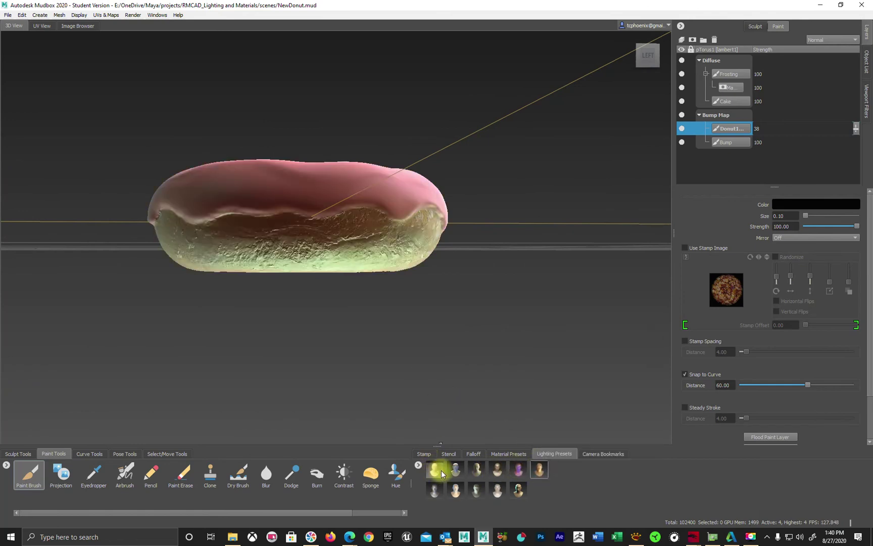
{"action": "left_click", "coordinate": [457, 469]}
{"action": "left_click", "coordinate": [462, 491]}
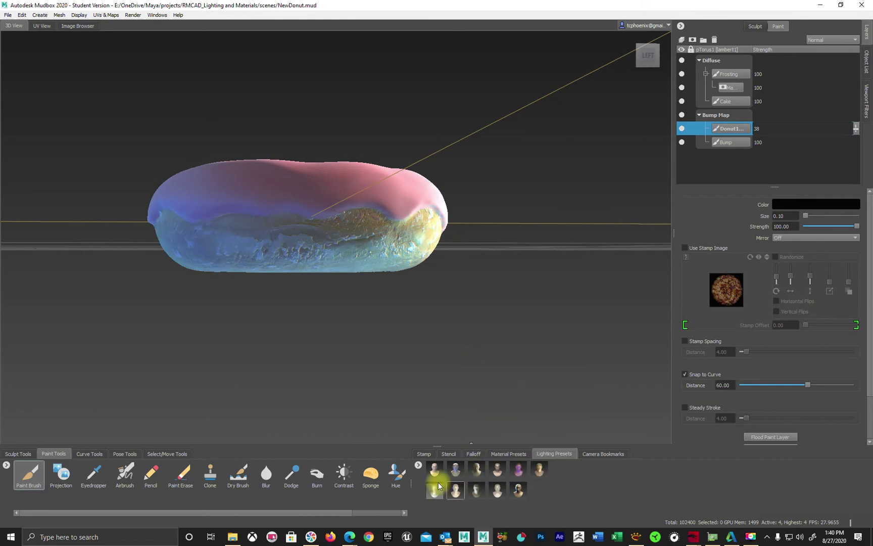
{"action": "left_click_drag", "start_coordinate": [532, 348], "coordinate": [510, 392], "text": "alt"}
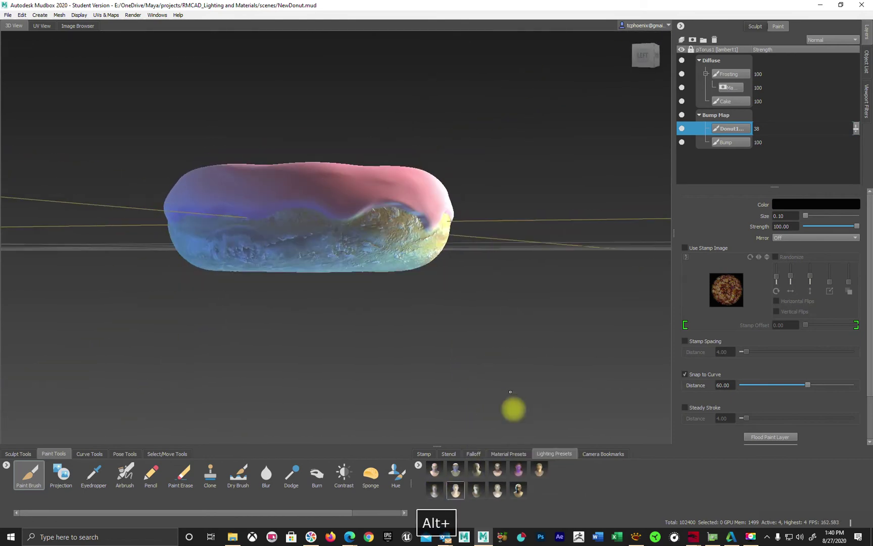
Try the seventh through eleventh lower-row material presets on the donut and compare their shine
{"action": "left_click", "coordinate": [511, 454]}
{"action": "left_click", "coordinate": [562, 491]}
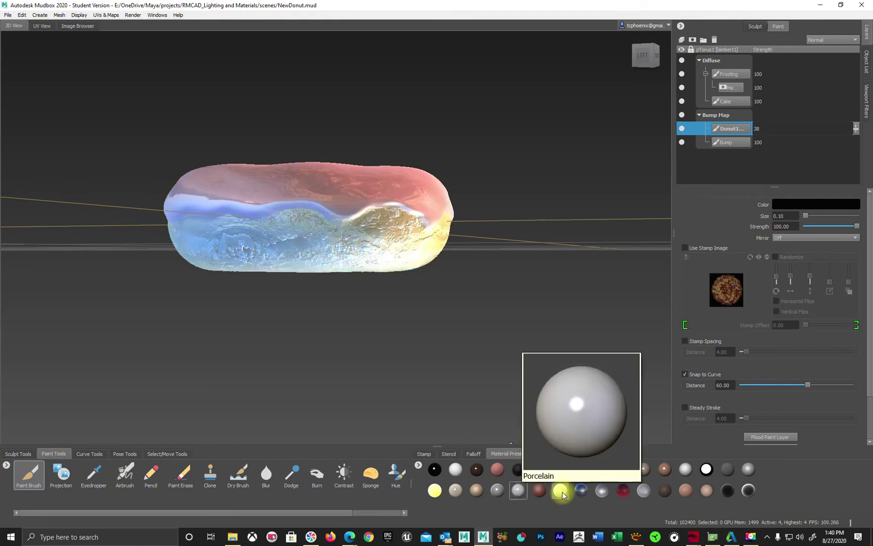
{"action": "left_click", "coordinate": [587, 491]}
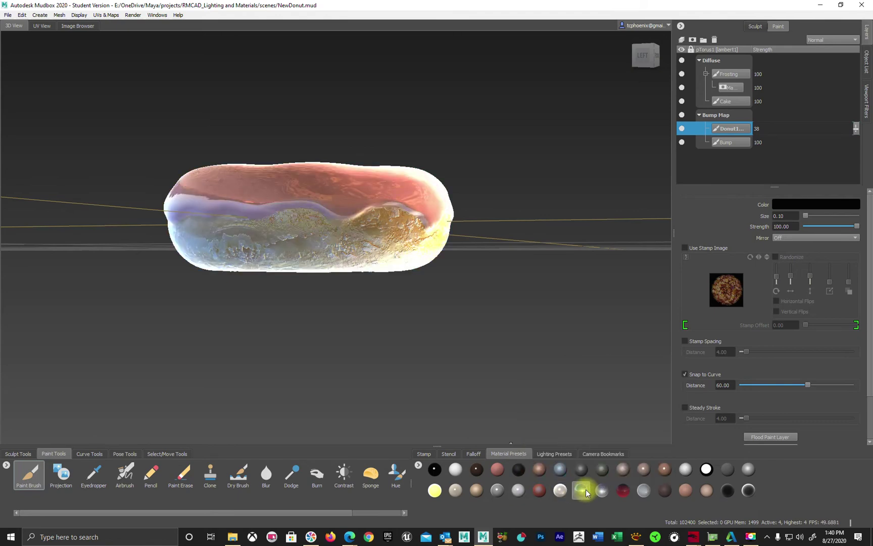
{"action": "left_click_drag", "start_coordinate": [552, 284], "coordinate": [540, 314], "text": "alt"}
{"action": "left_click", "coordinate": [602, 490]}
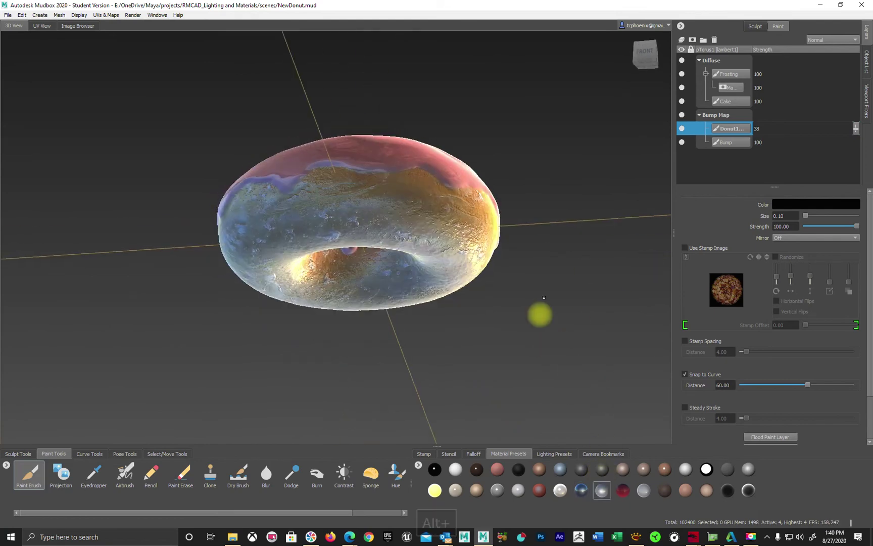
{"action": "left_click", "coordinate": [628, 497]}
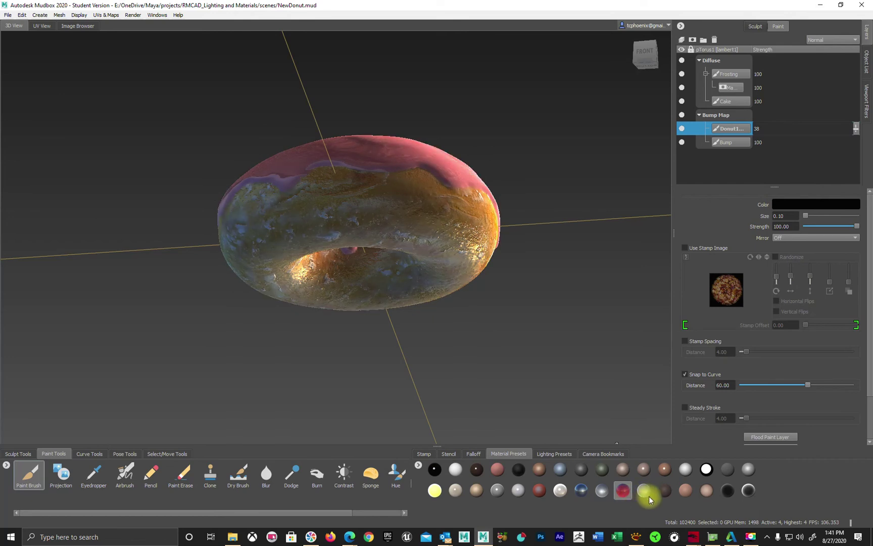
{"action": "left_click", "coordinate": [646, 490]}
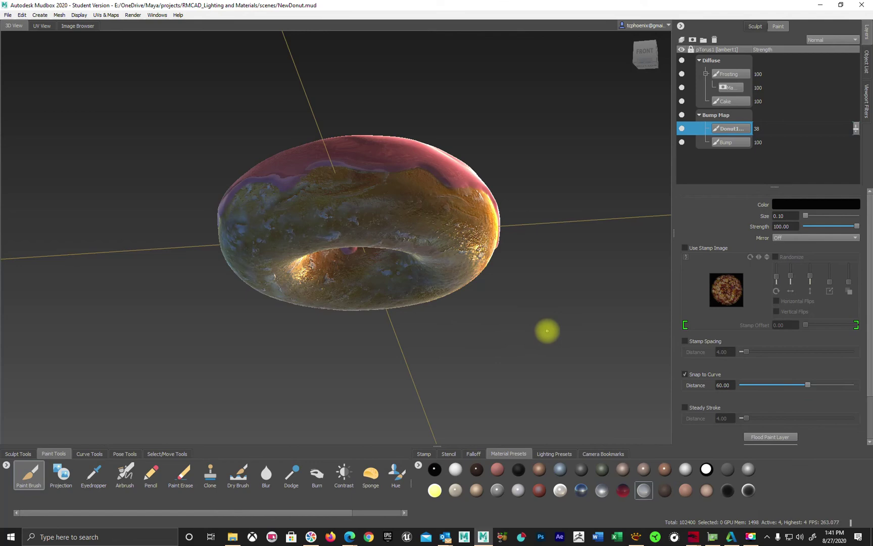
{"action": "mouse_move", "coordinate": [573, 240]}
{"action": "left_mouse_down", "text": "alt"}
{"action": "mouse_move", "coordinate": [456, 318]}
{"action": "mouse_move", "coordinate": [318, 251]}
{"action": "mouse_move", "coordinate": [460, 229]}
{"action": "mouse_move", "coordinate": [532, 296]}
{"action": "mouse_move", "coordinate": [584, 286]}
{"action": "mouse_move", "coordinate": [614, 246]}
{"action": "mouse_move", "coordinate": [468, 271]}
{"action": "mouse_move", "coordinate": [380, 316]}
{"action": "mouse_move", "coordinate": [452, 294]}
{"action": "mouse_move", "coordinate": [498, 267]}
{"action": "mouse_move", "coordinate": [549, 228]}
{"action": "mouse_move", "coordinate": [565, 200]}
{"action": "mouse_move", "coordinate": [606, 219]}
{"action": "mouse_move", "coordinate": [607, 238]}
{"action": "mouse_move", "coordinate": [513, 243]}
{"action": "mouse_move", "coordinate": [497, 273]}
{"action": "left_mouse_up", "text": "alt"}
{"action": "right_click_drag", "start_coordinate": [497, 273], "coordinate": [628, 368], "text": "alt"}
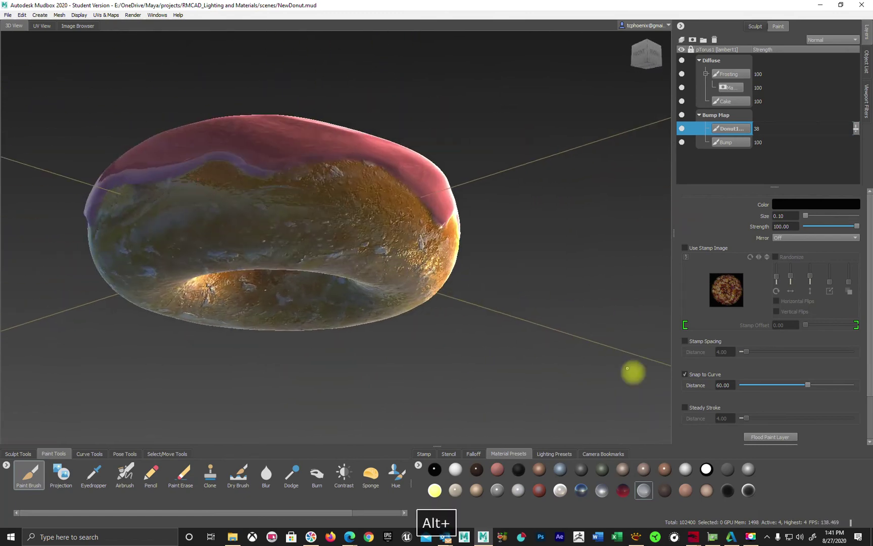
Try the third lower-row material preset, Porcelain and PlasticWhiteShiny on the donut
{"action": "left_click", "coordinate": [474, 494]}
{"action": "left_click_drag", "start_coordinate": [430, 355], "coordinate": [451, 353], "text": "alt"}
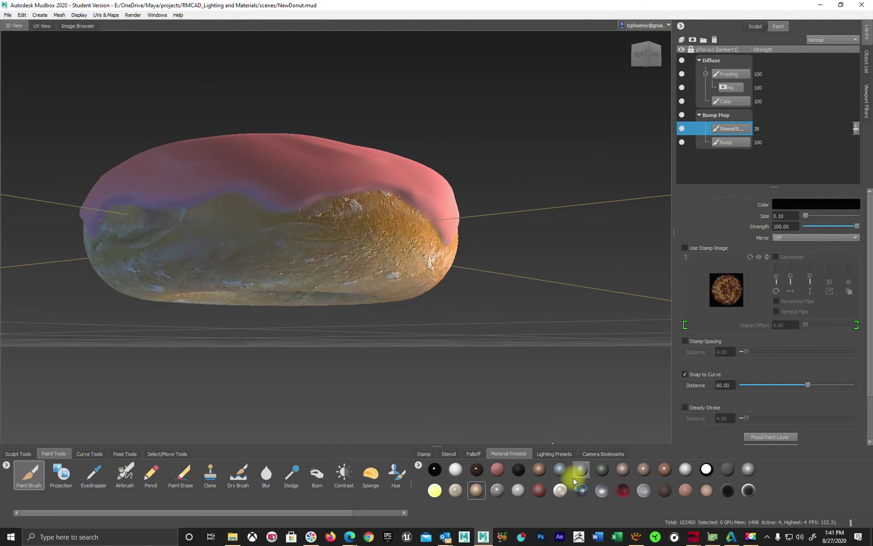
{"action": "left_click", "coordinate": [520, 492]}
{"action": "left_click", "coordinate": [503, 493]}
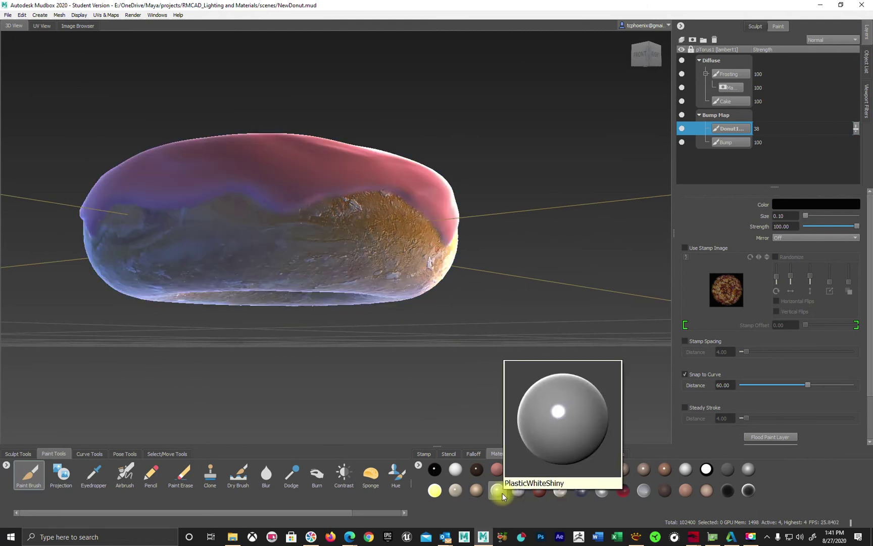
Apply the eleventh lower-row material preset to the donut and examine it from the side and above
{"action": "left_click", "coordinate": [640, 493]}
{"action": "left_click_drag", "start_coordinate": [569, 324], "coordinate": [332, 286], "text": "alt"}
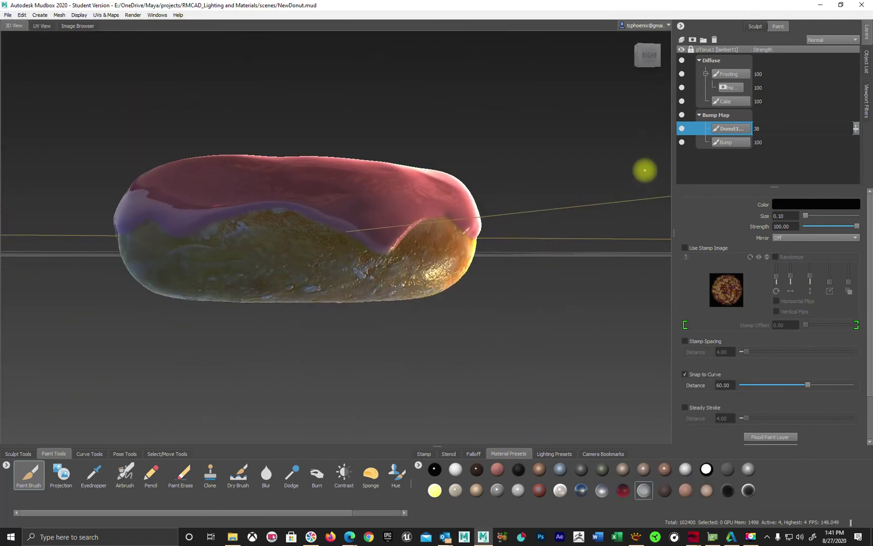
{"action": "left_click_drag", "start_coordinate": [517, 316], "coordinate": [440, 338], "text": "alt"}
Try the fourth and fifth lower-row lighting presets and the first upper-row preset on the donut
{"action": "left_click", "coordinate": [553, 454]}
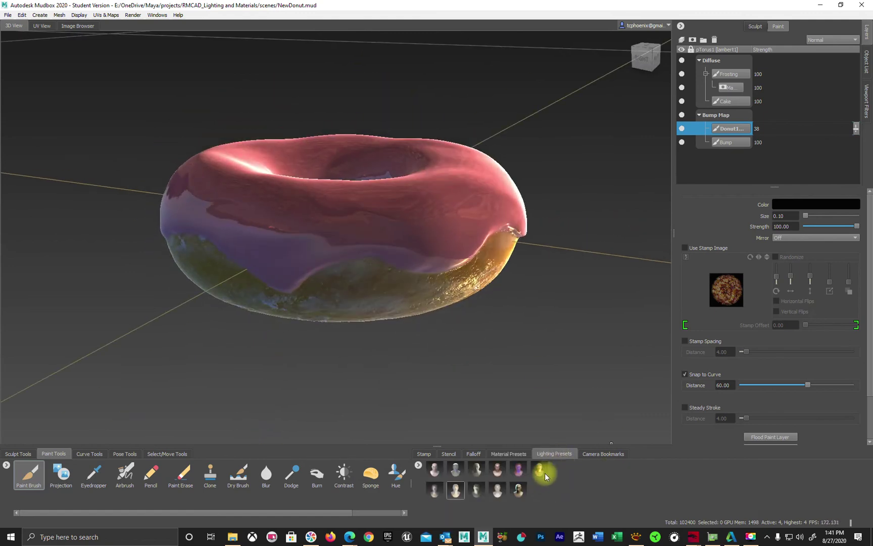
{"action": "left_click", "coordinate": [498, 490]}
{"action": "left_click_drag", "start_coordinate": [503, 354], "coordinate": [300, 300], "text": "alt"}
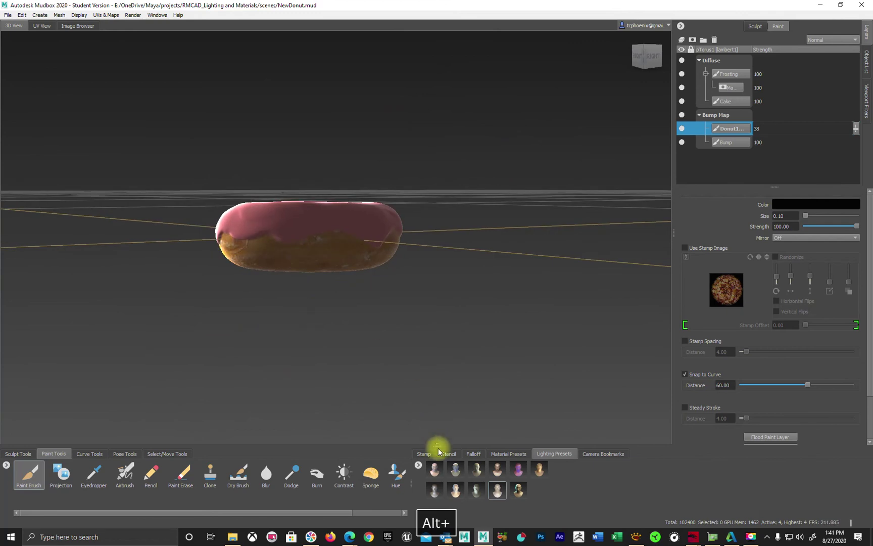
{"action": "left_click", "coordinate": [519, 492]}
{"action": "left_click_drag", "start_coordinate": [489, 382], "coordinate": [438, 284], "text": "alt"}
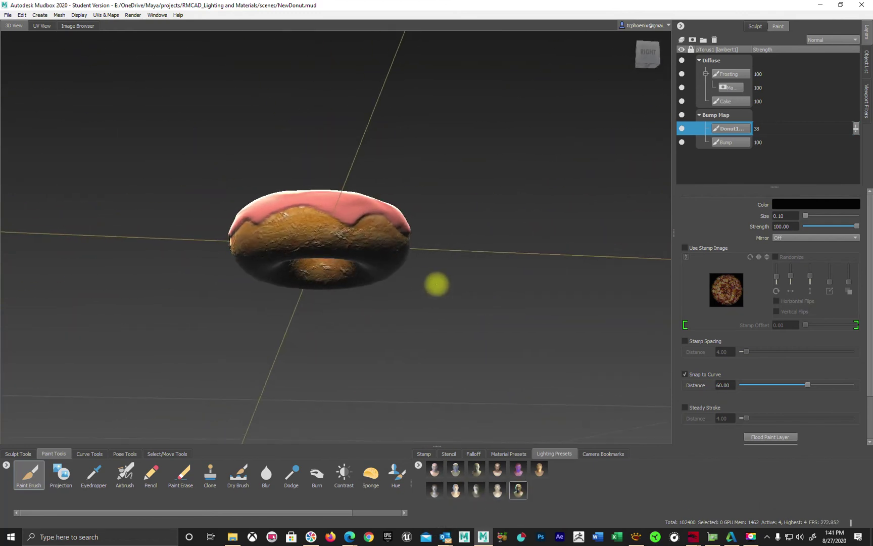
{"action": "left_click", "coordinate": [435, 469]}
{"action": "left_click_drag", "start_coordinate": [250, 356], "coordinate": [407, 361], "text": "alt"}
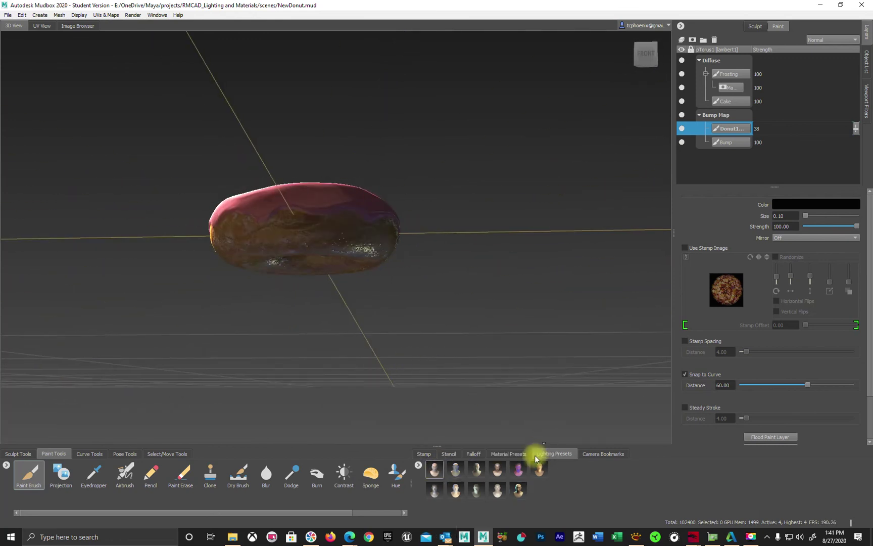
Light the donut with the second lower-row lighting preset and inspect the cake and frosting from several angles
{"action": "left_click", "coordinate": [461, 488]}
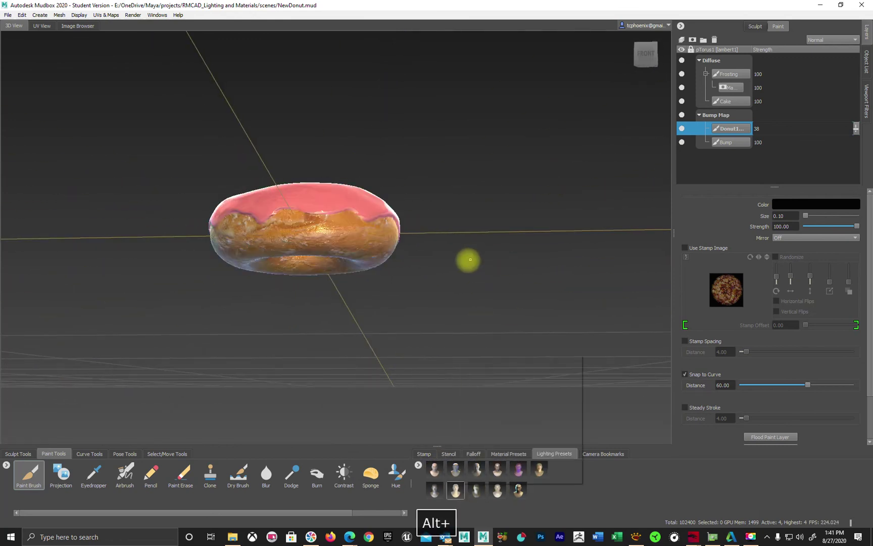
{"action": "left_click_drag", "start_coordinate": [467, 260], "coordinate": [338, 343], "text": "alt"}
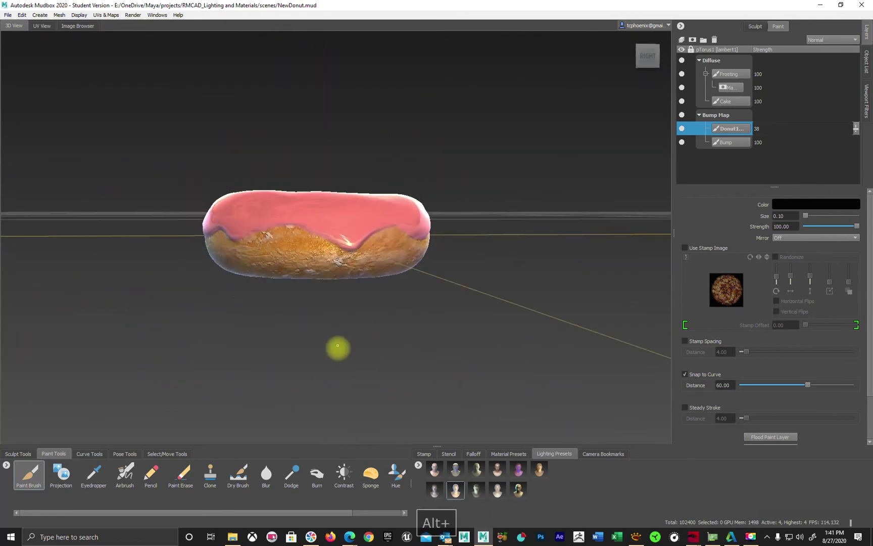
{"action": "left_click_drag", "start_coordinate": [475, 317], "coordinate": [362, 250], "text": "alt"}
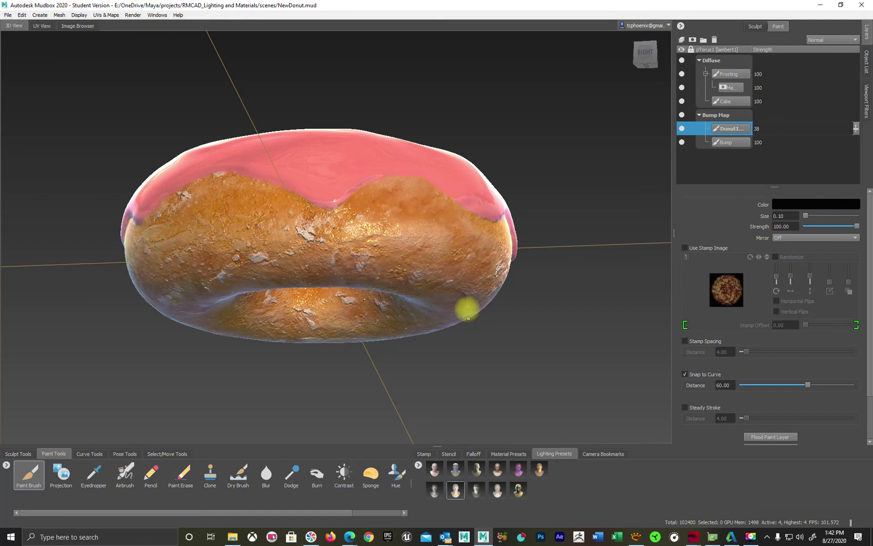
{"action": "left_click_drag", "start_coordinate": [420, 234], "coordinate": [512, 333], "text": "alt"}
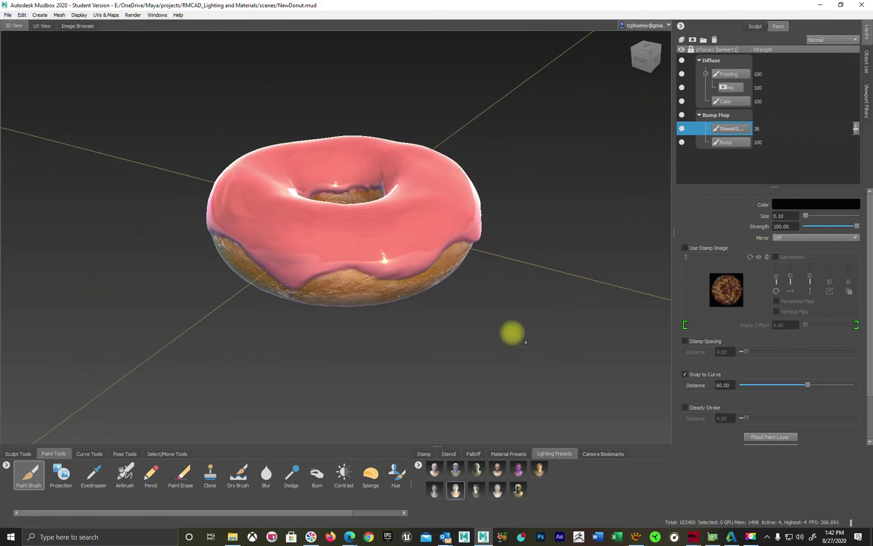